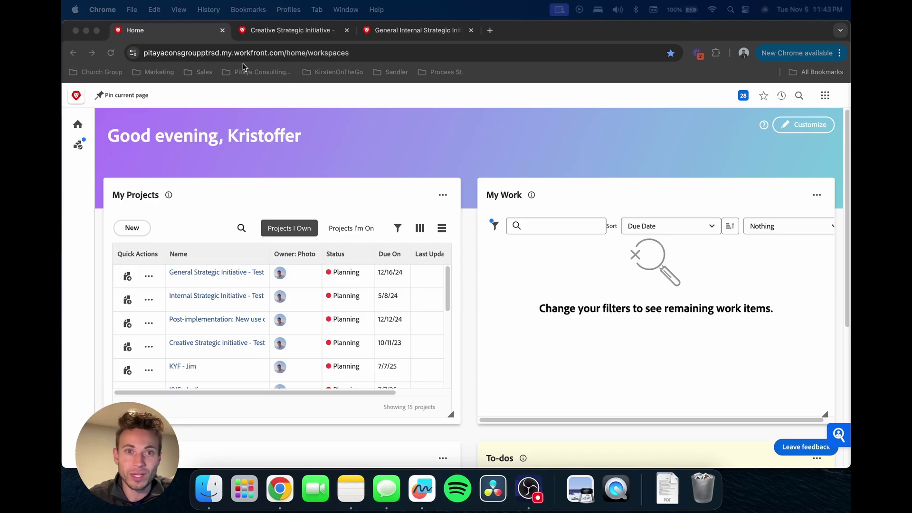
Create a new Project Report from the Reports area
left_click(825, 96)
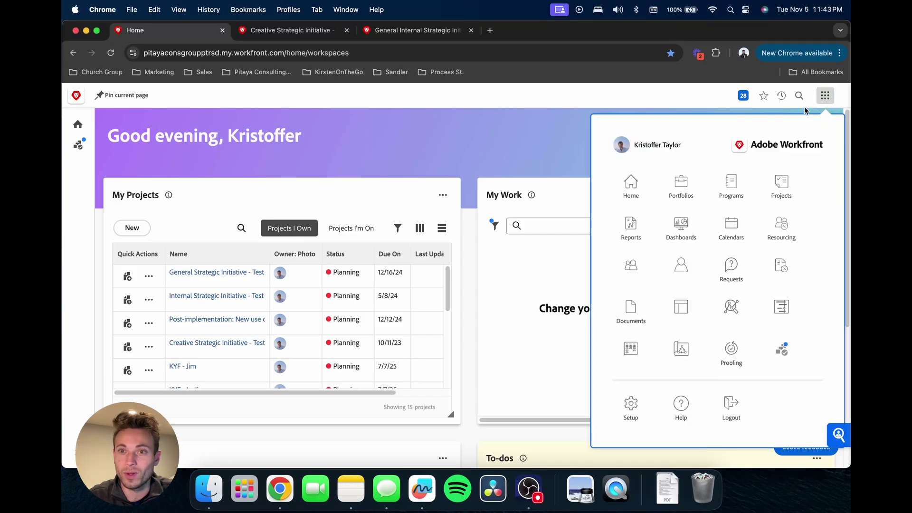
left_click(631, 227)
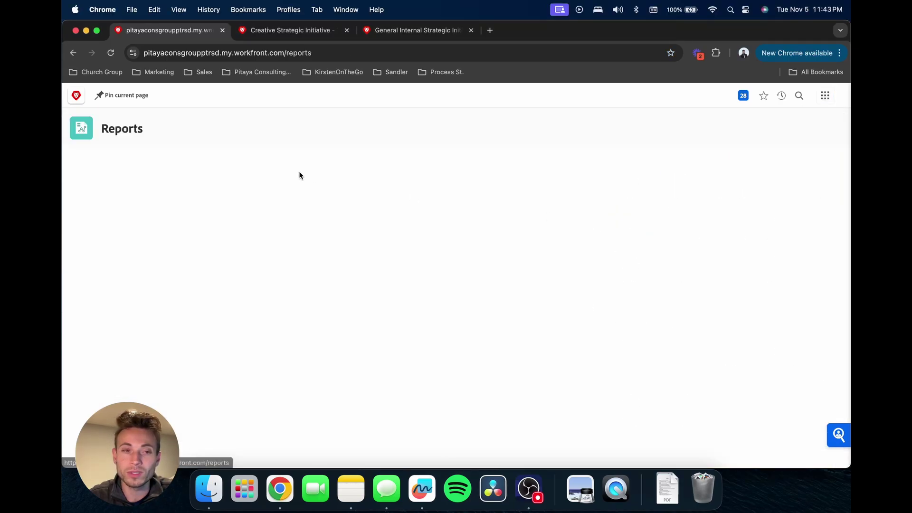
left_click(110, 161)
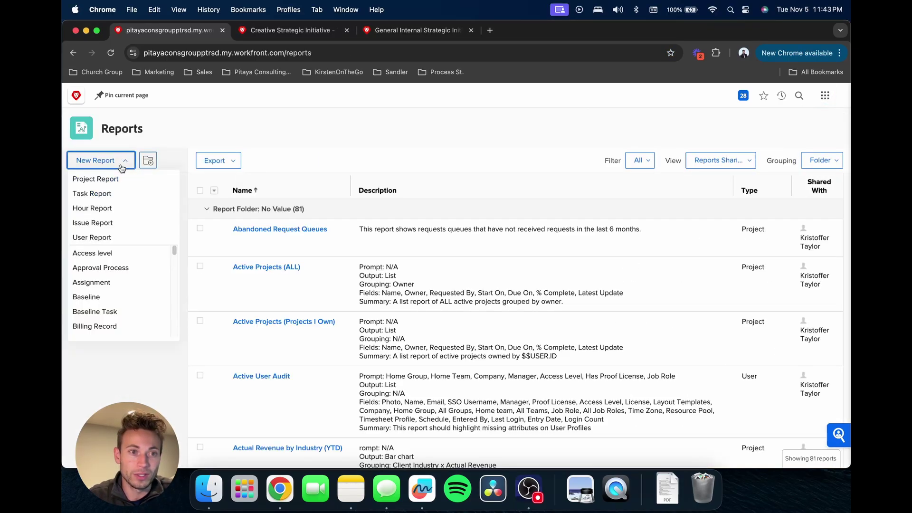
left_click(109, 179)
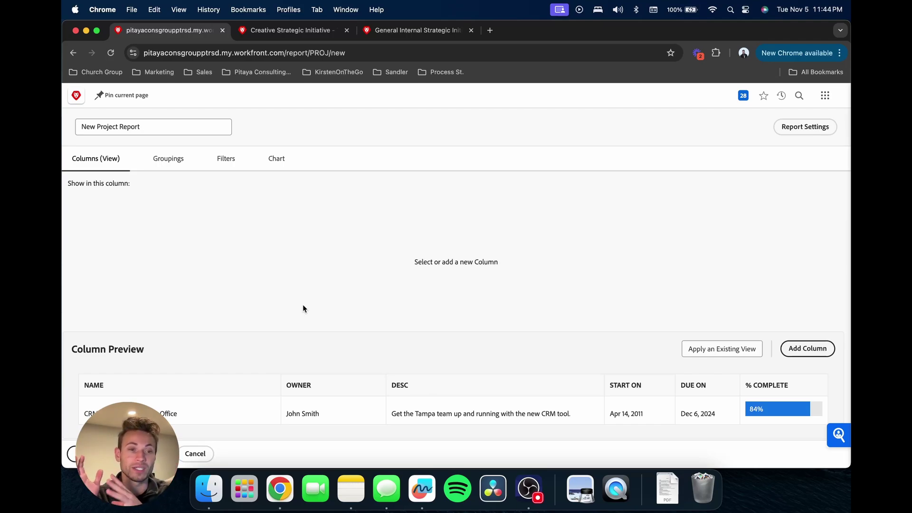
left_click(290, 30)
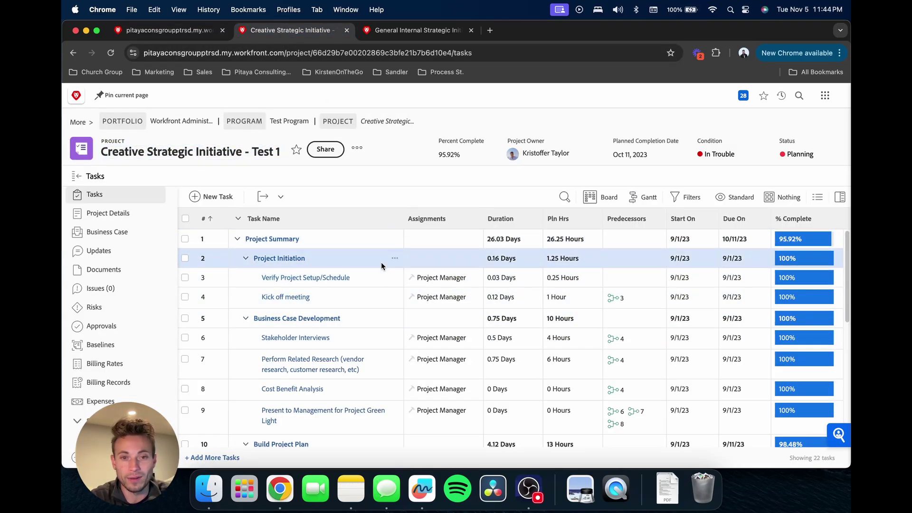
left_click(399, 30)
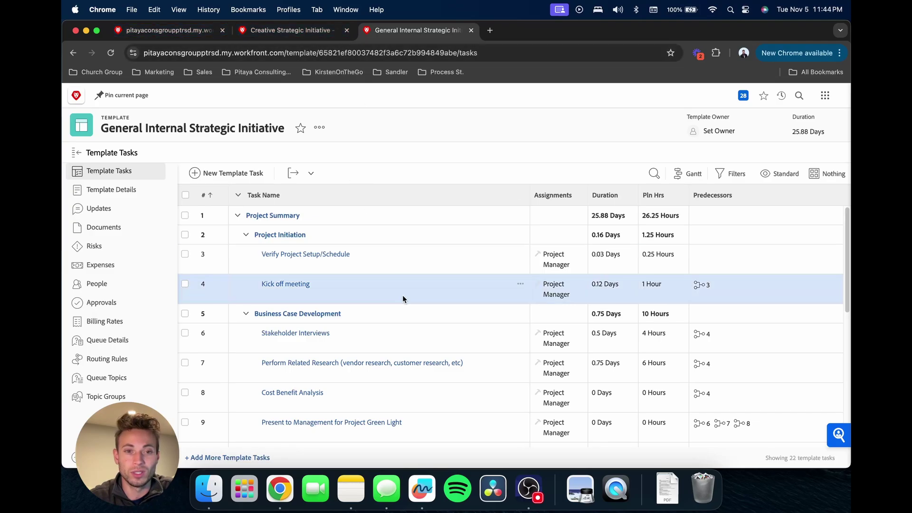
left_click(294, 32)
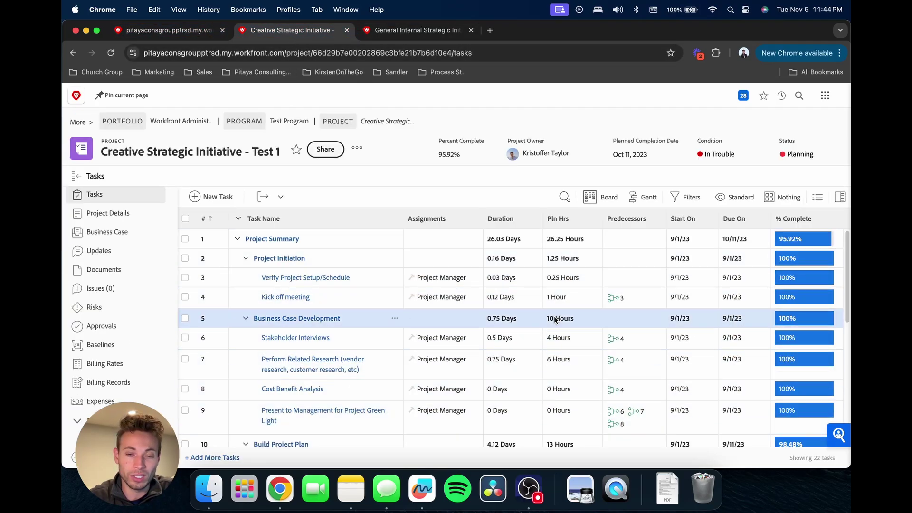
left_click(164, 31)
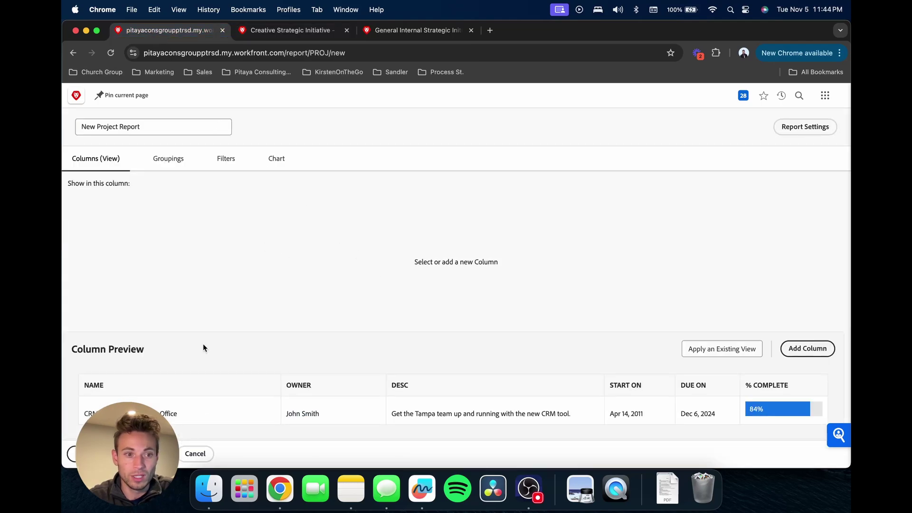
Add a filter rule: Project Template ID equals General Internal Strategic Initiative
left_click(232, 162)
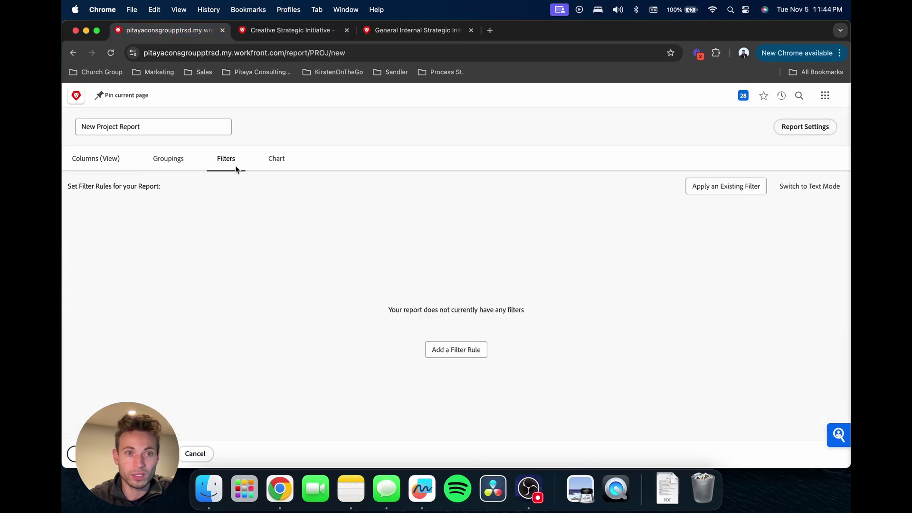
left_click(480, 351)
left_click(181, 216)
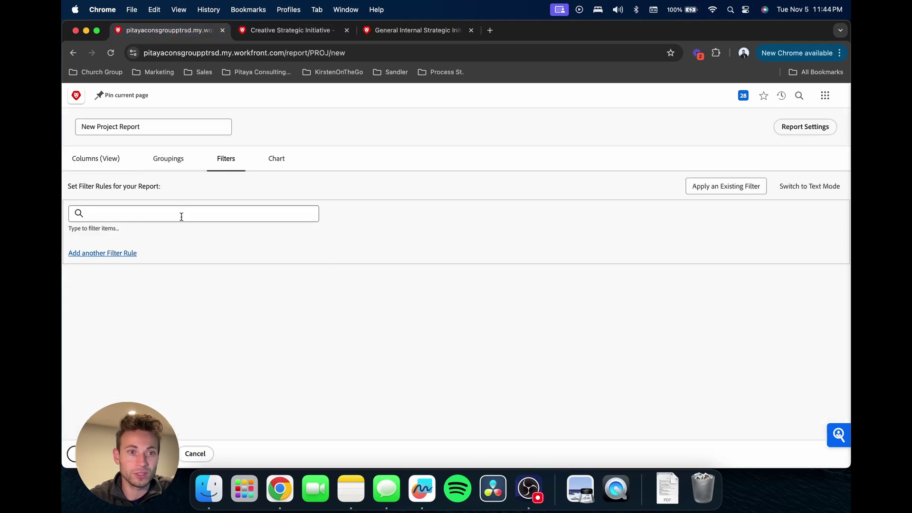
type("template")
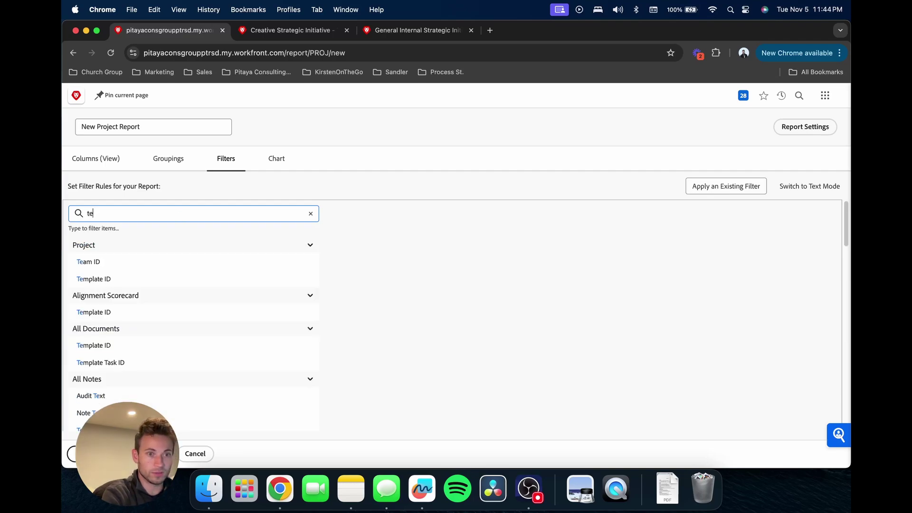
left_click(145, 262)
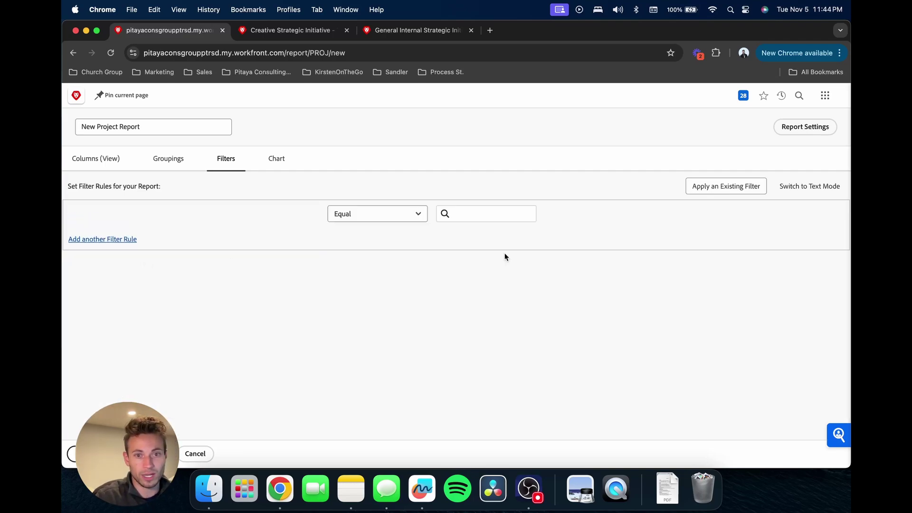
type("gen")
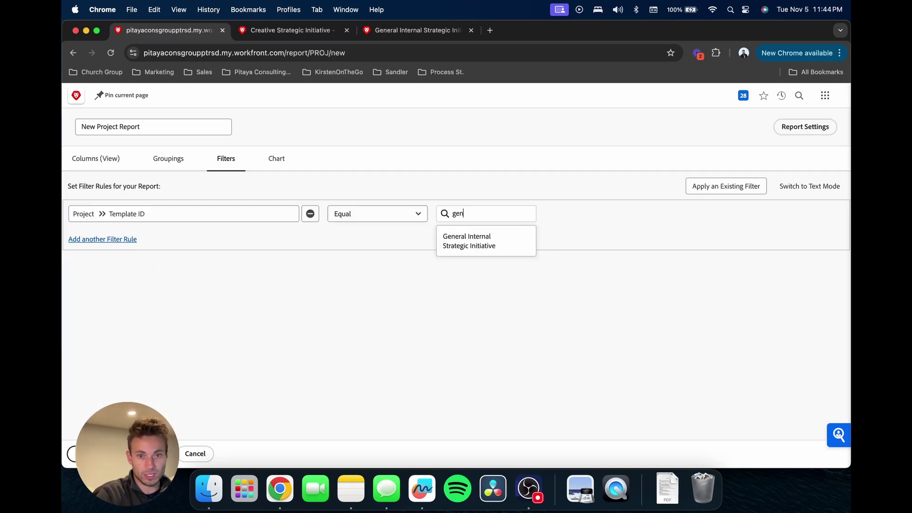
left_click(475, 238)
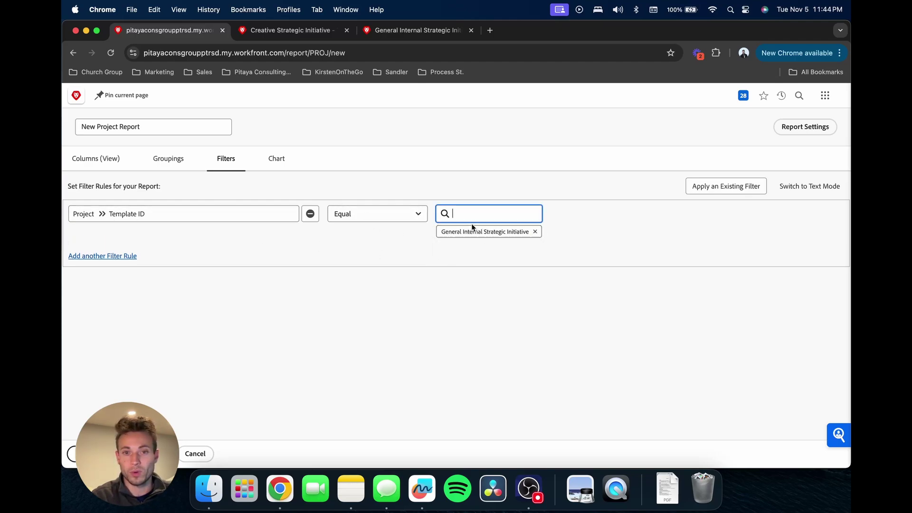
Add a second filter rule: Project Status equals Current or Planning
left_click(119, 257)
left_click(132, 276)
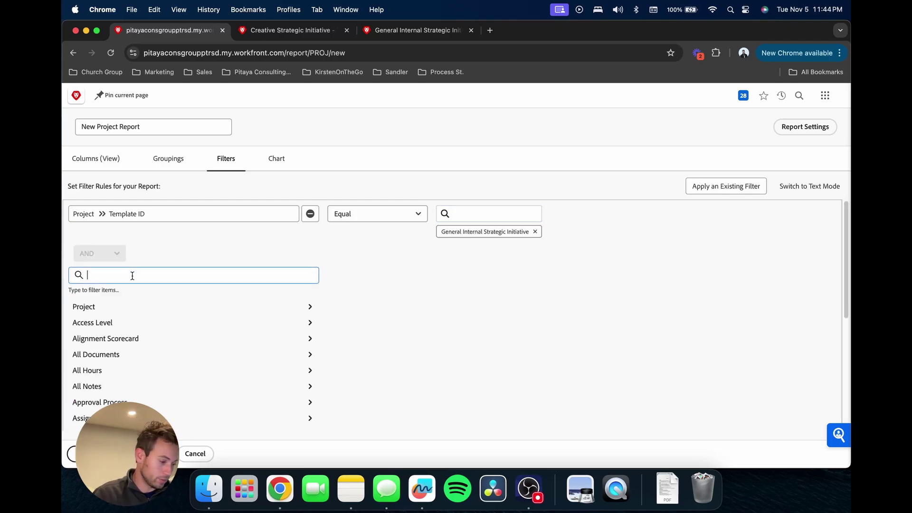
type("status")
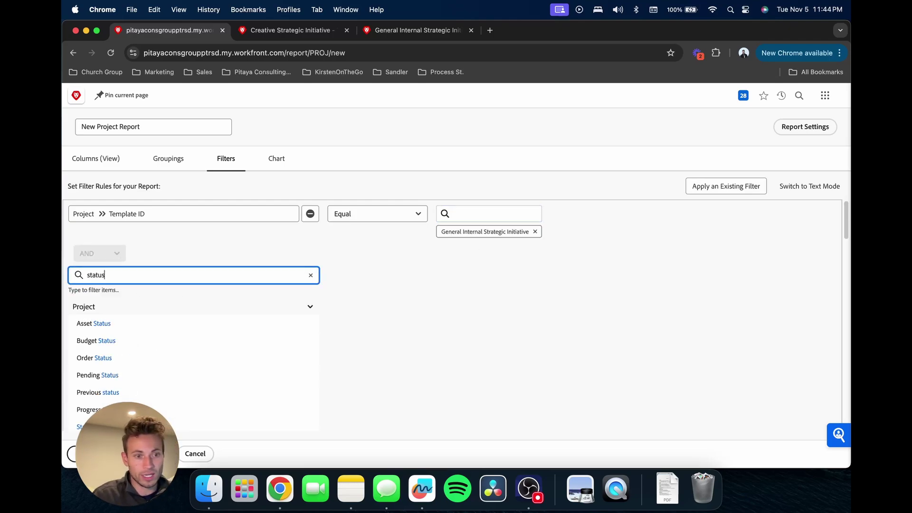
left_click(200, 426)
left_click(460, 278)
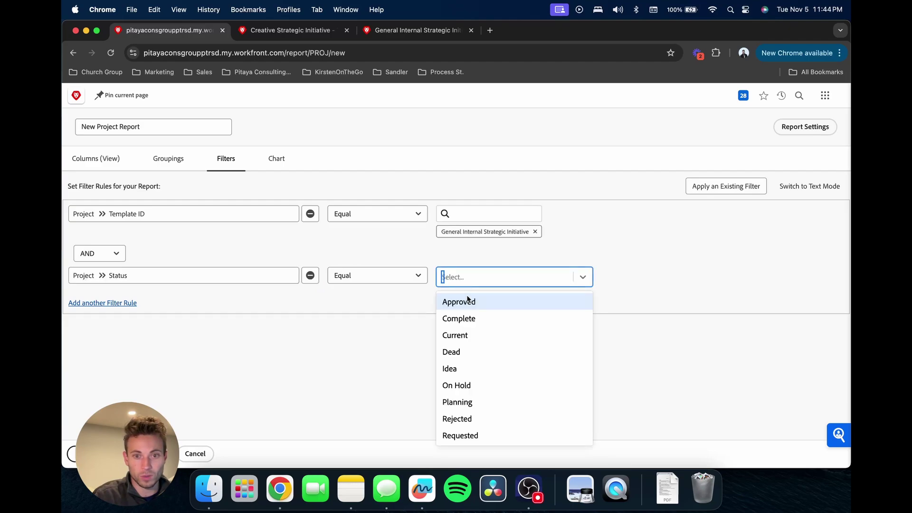
left_click(469, 333)
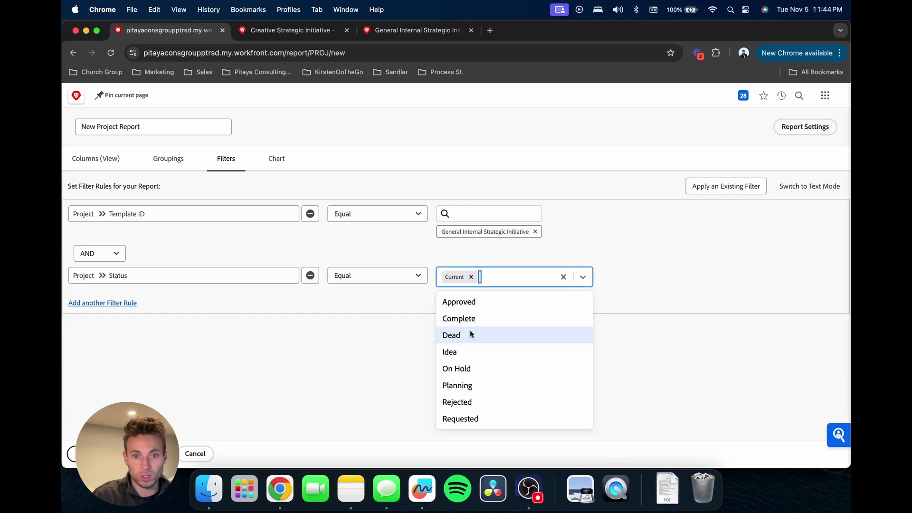
left_click(469, 385)
left_click(347, 363)
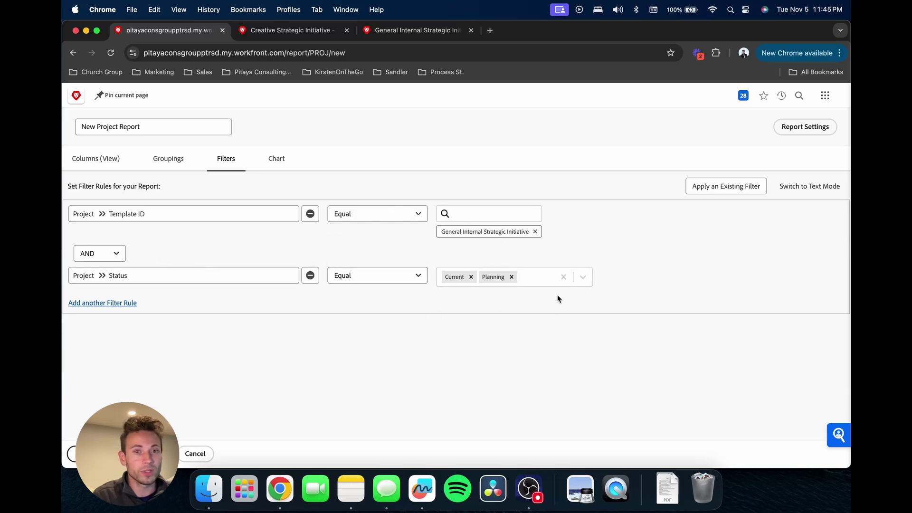
Remove the START ON and DESC columns from the report
left_click(100, 161)
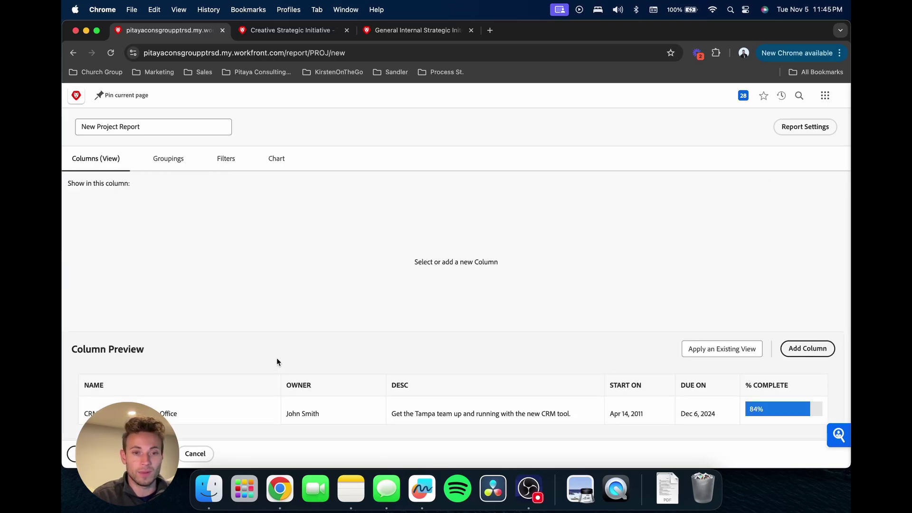
left_click(629, 384)
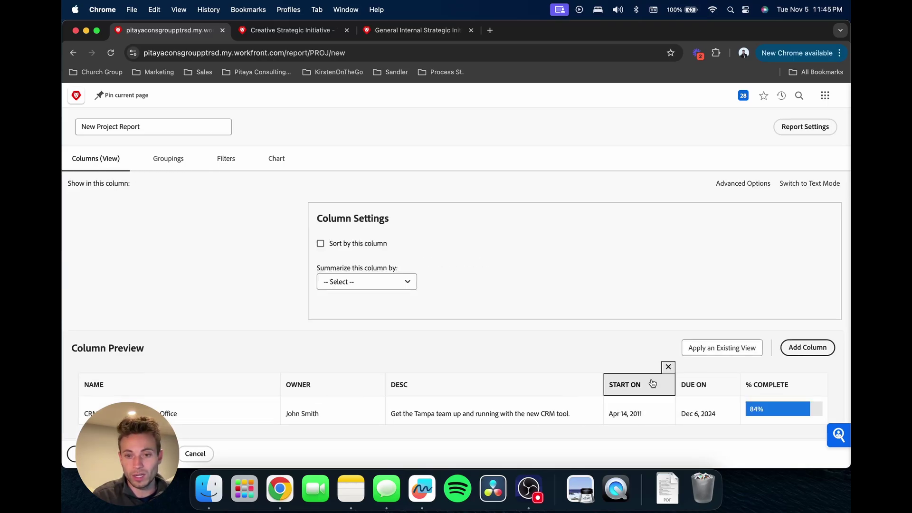
left_click(668, 368)
left_click(599, 383)
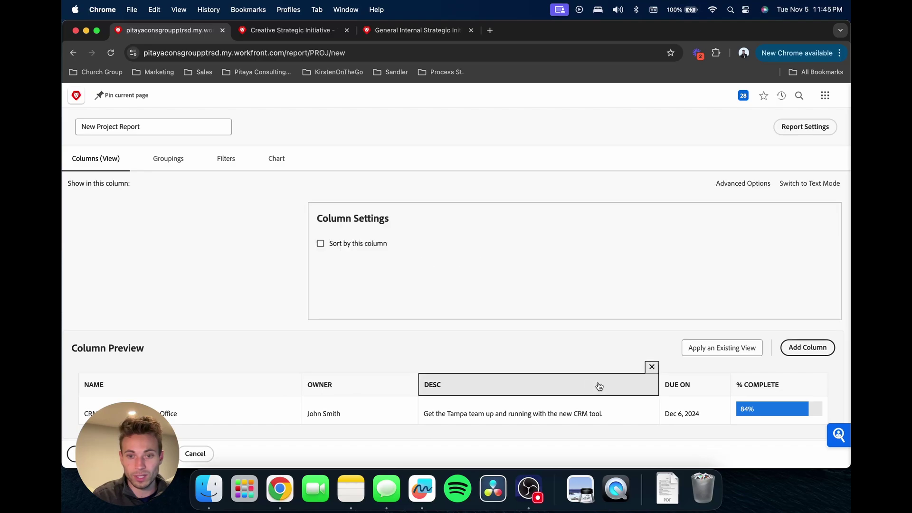
left_click(651, 369)
Save the report as 'Task Data on Project Report Example'
left_click(76, 454)
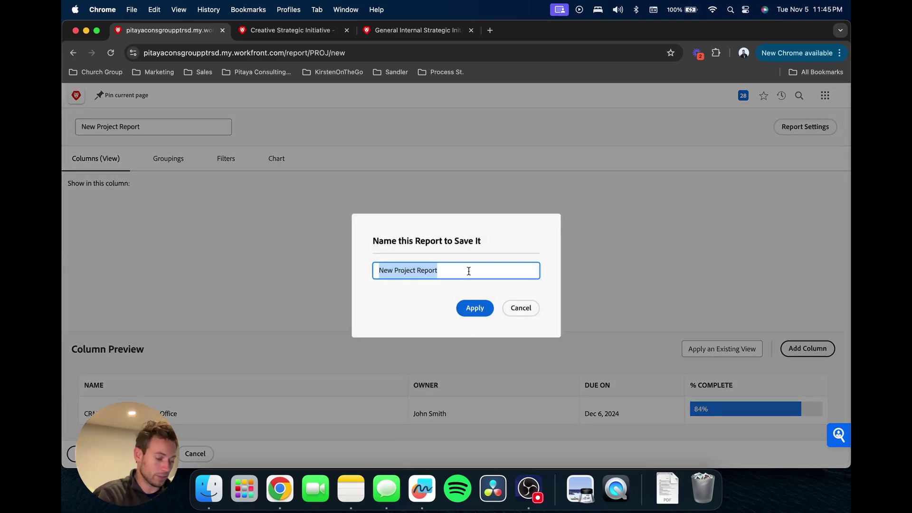
type("Task ")
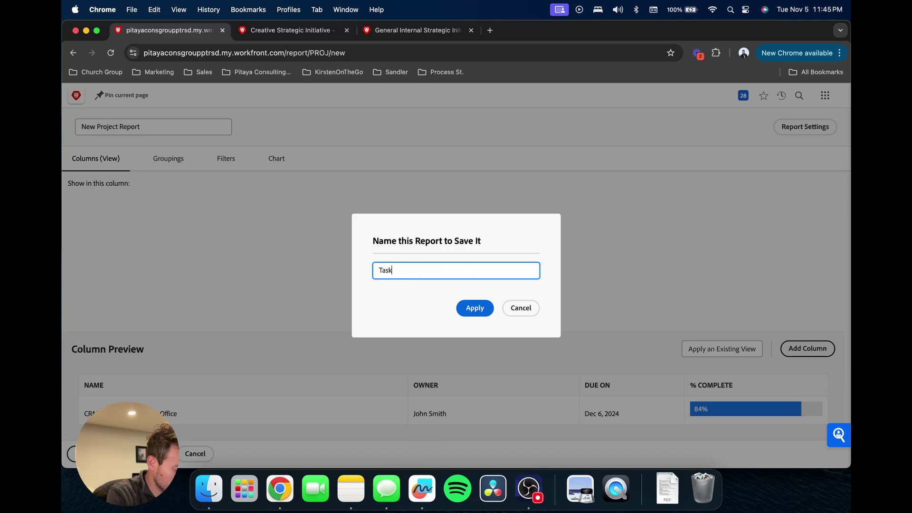
type("Data o")
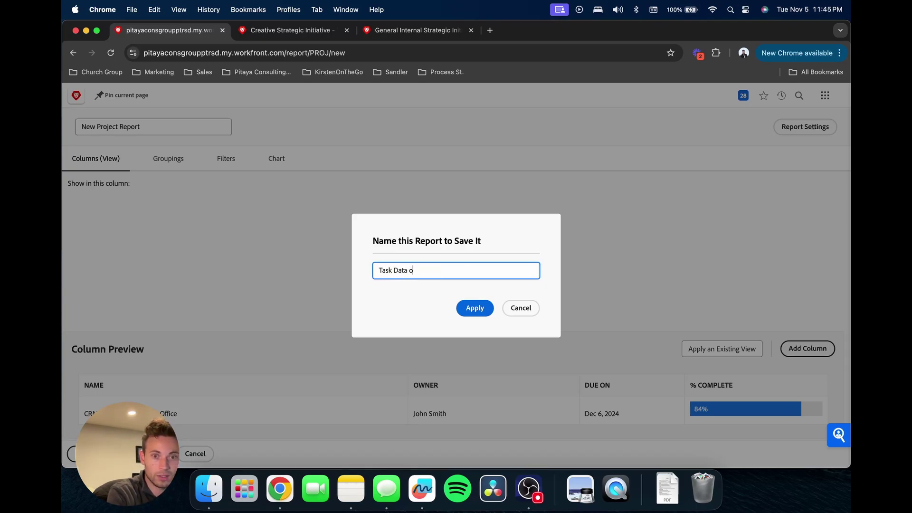
type("n Project Repo")
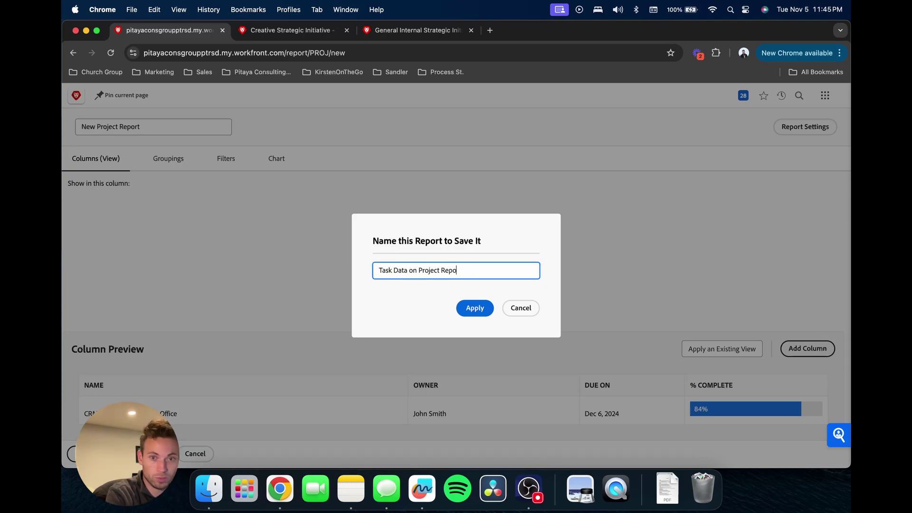
type("rt Example")
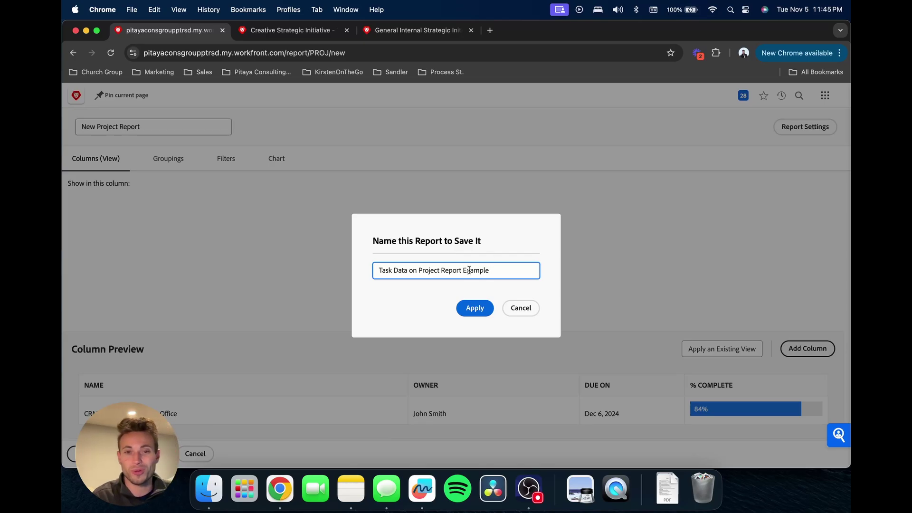
left_click(479, 305)
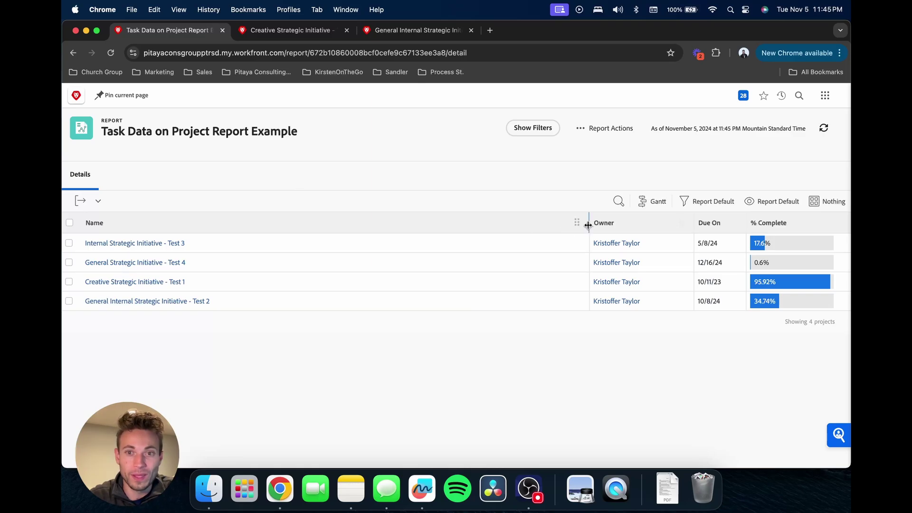
Drag the border between Name and Owner leftward to narrow the Name column
left_click_drag(587, 224, 393, 225)
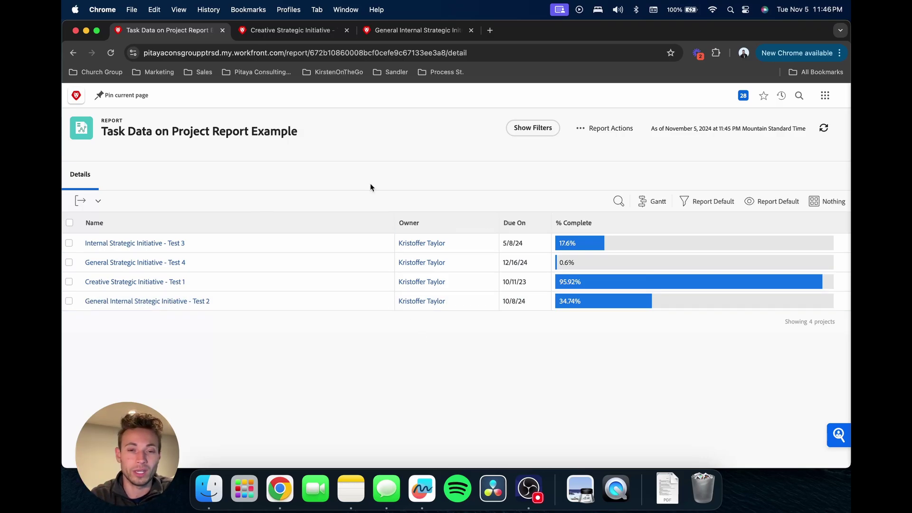
Edit the saved report and give the Name column the custom label 'Project'
left_click(593, 131)
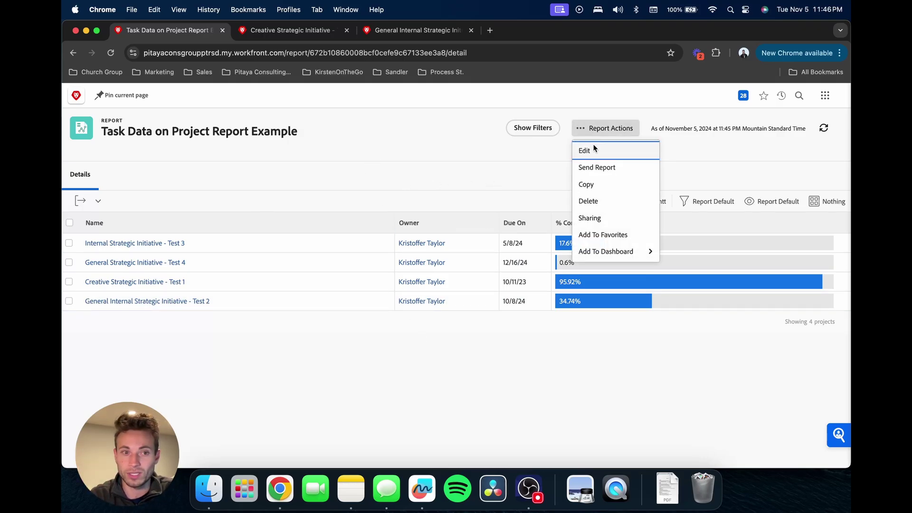
left_click(590, 148)
left_click(154, 392)
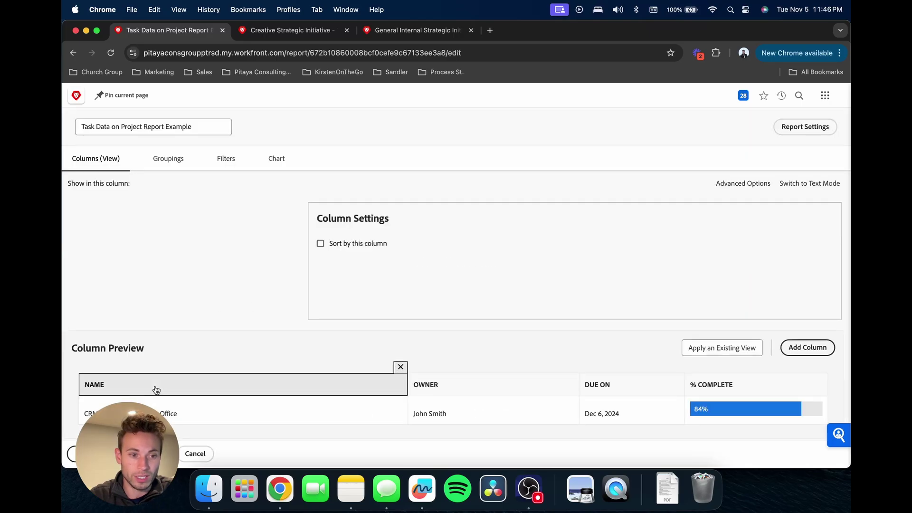
left_click(737, 185)
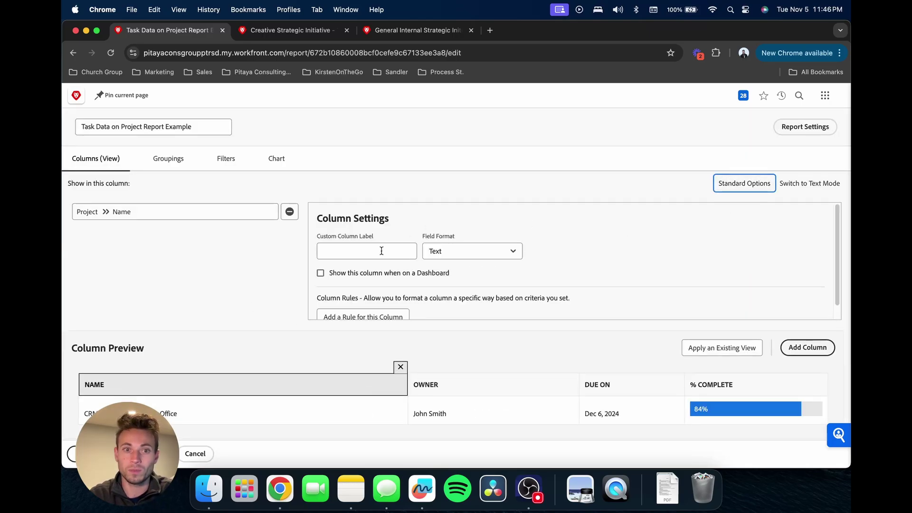
left_click(366, 251)
type("Project")
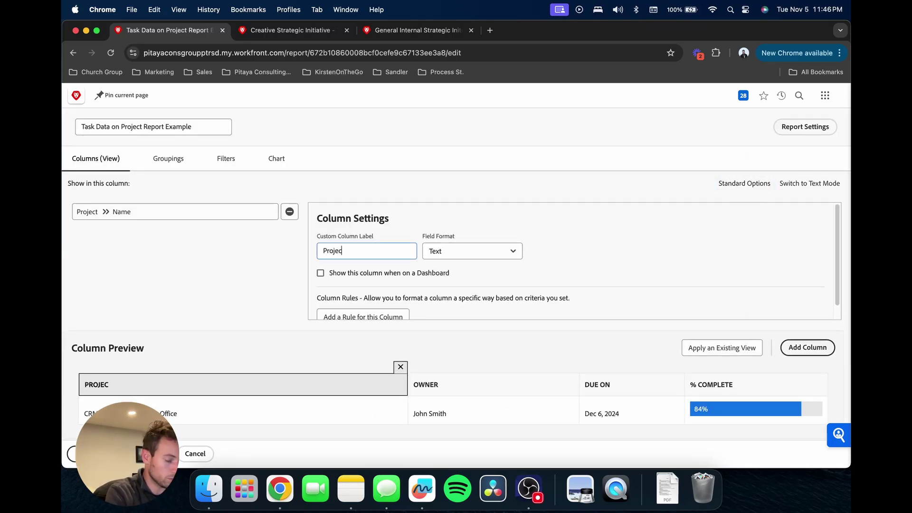
Relabel the Owner column 'Project Owner' and add a blank new column
left_click(458, 389)
left_click(355, 254)
type("P")
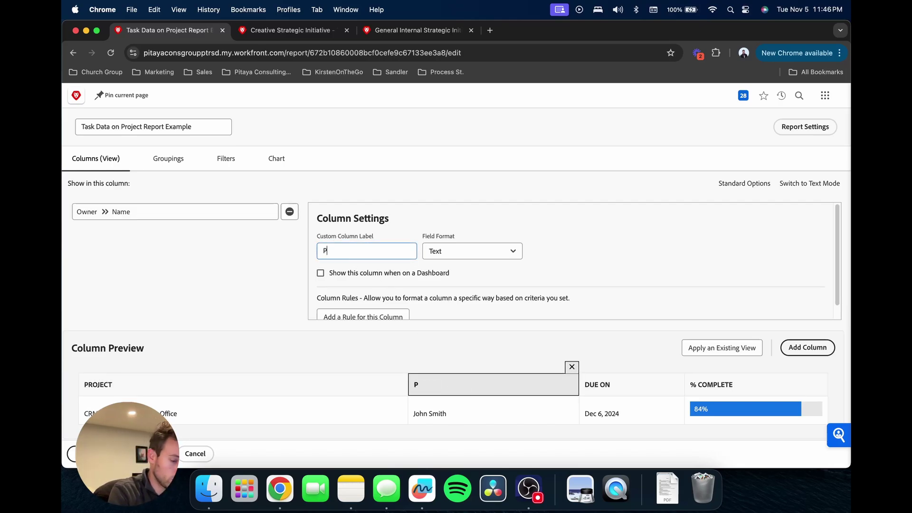
type("roke")
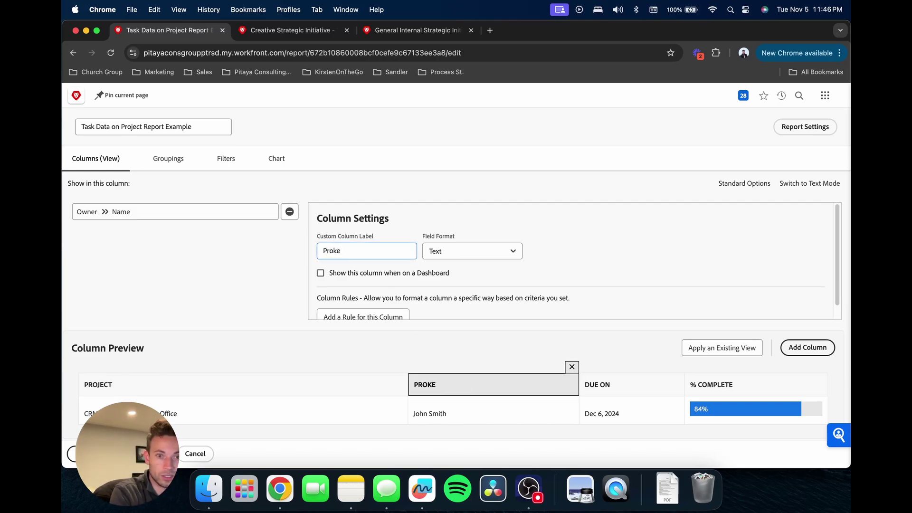
key("BackSpace")
key("BackSpace")
type("ject Owner")
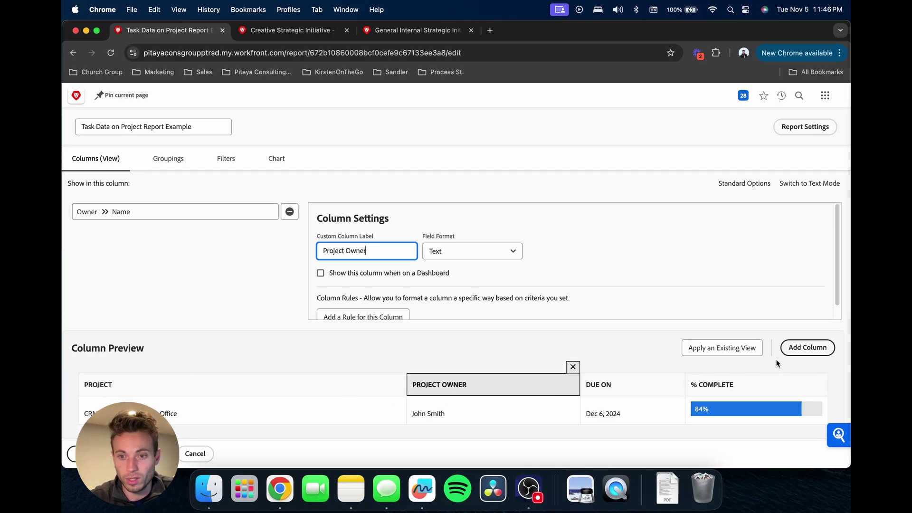
left_click(507, 390)
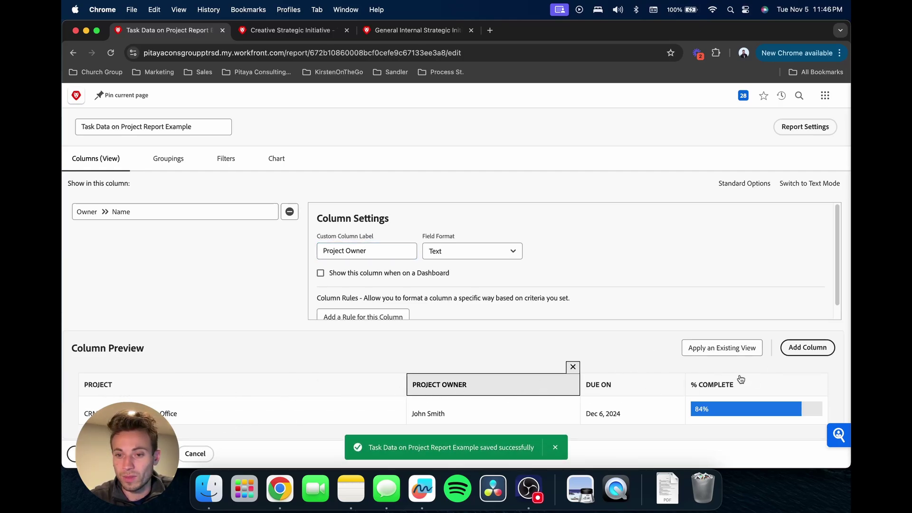
left_click(809, 349)
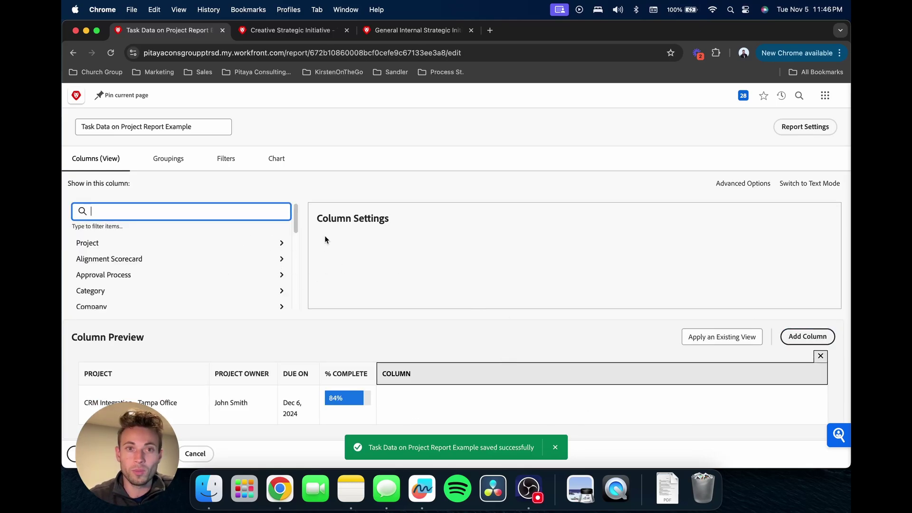
Switch the new column to text mode and delete its default displayname=Column code
left_click(290, 30)
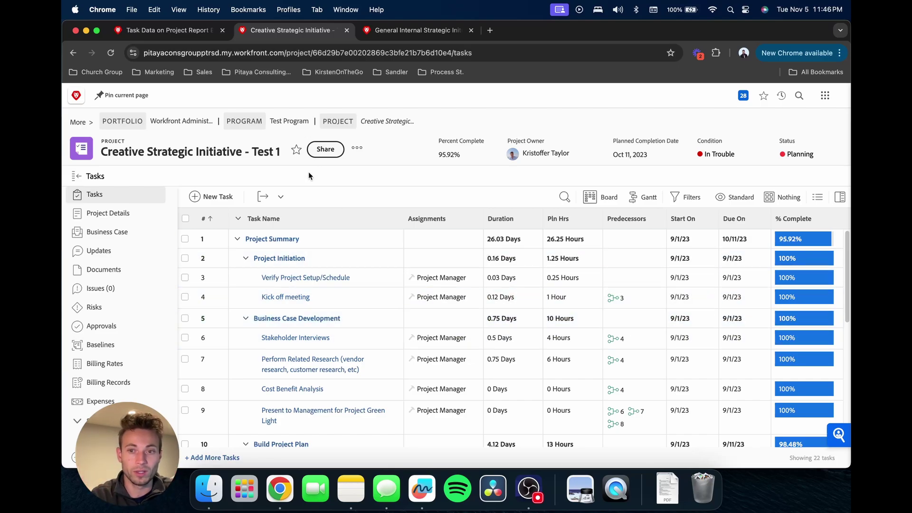
left_click(187, 31)
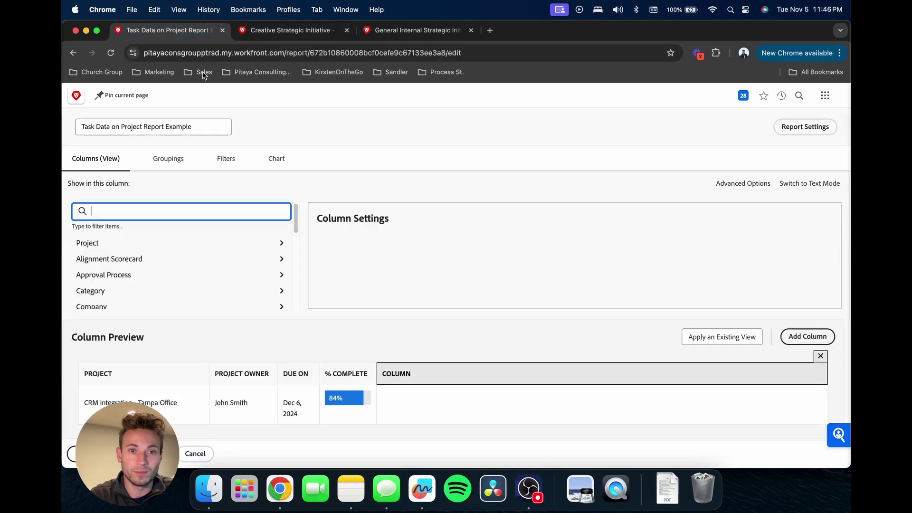
left_click(803, 185)
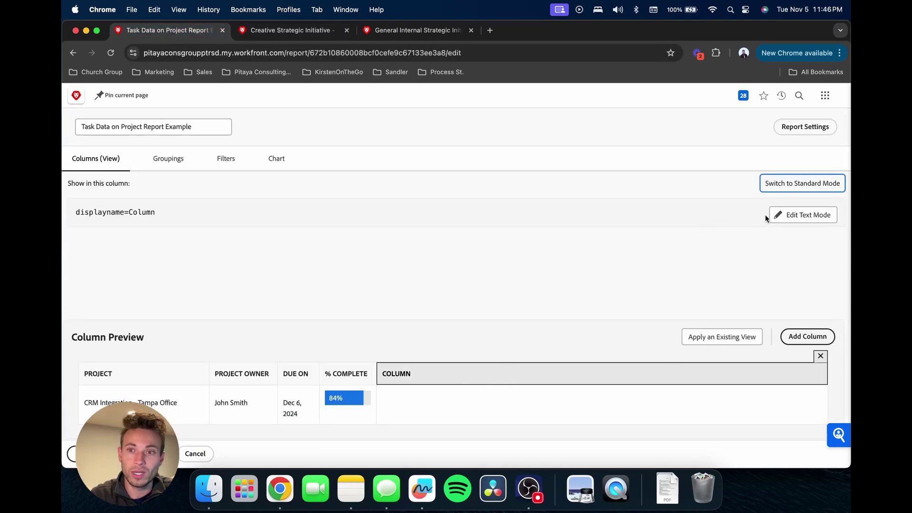
left_click(807, 215)
left_click_drag(383, 160, 313, 162)
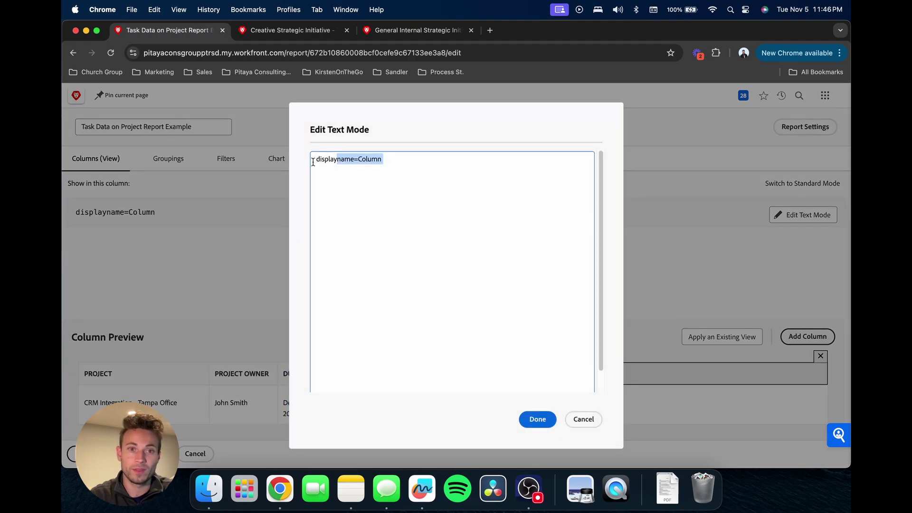
left_click(396, 198)
key("super+a")
key("BackSpace")
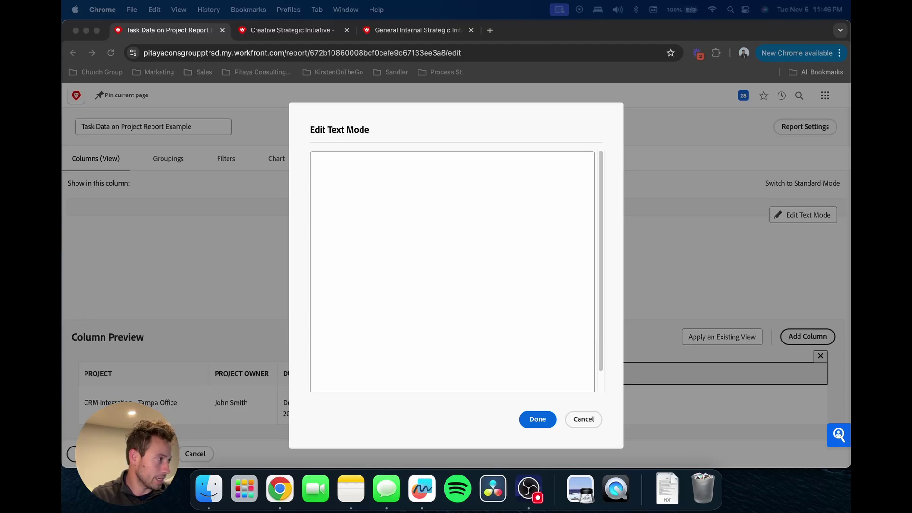
Paste the prepared column code and set its display name to 'Kick off Meeting'
left_click(392, 222)
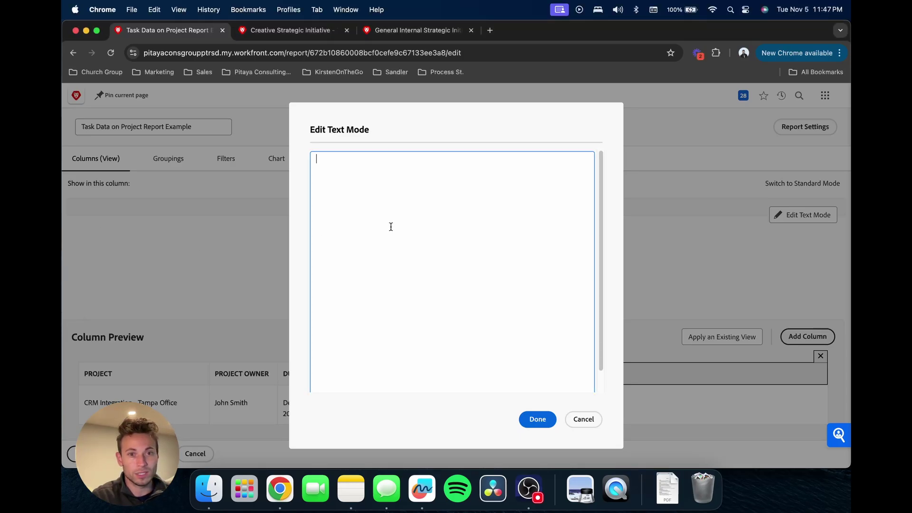
type("displayname= listdelimiter=<div> listmethod=nested(tasks).lists type=iterate usewidths=true valueexpression=IF({templateTaskID}=\"1111111\",{plannedCompletionDate}) valueformat=HTML width=80")
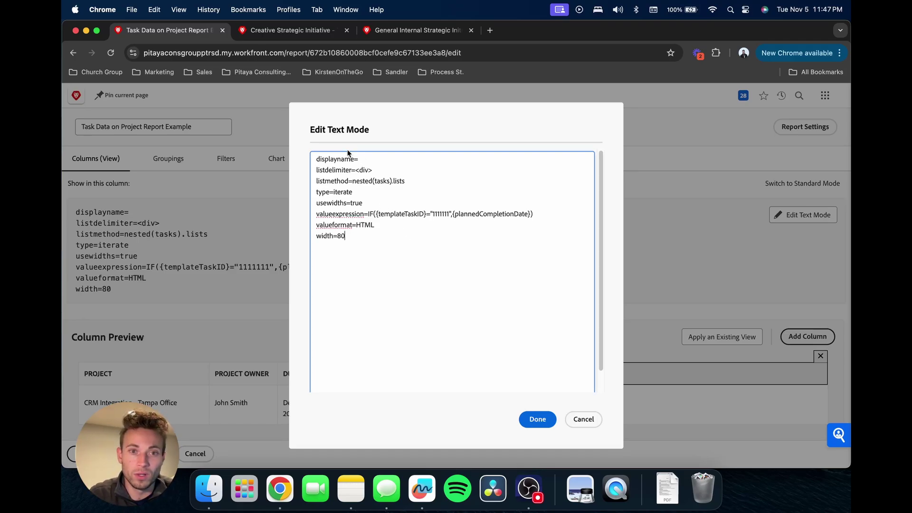
key("ctrl+Tab")
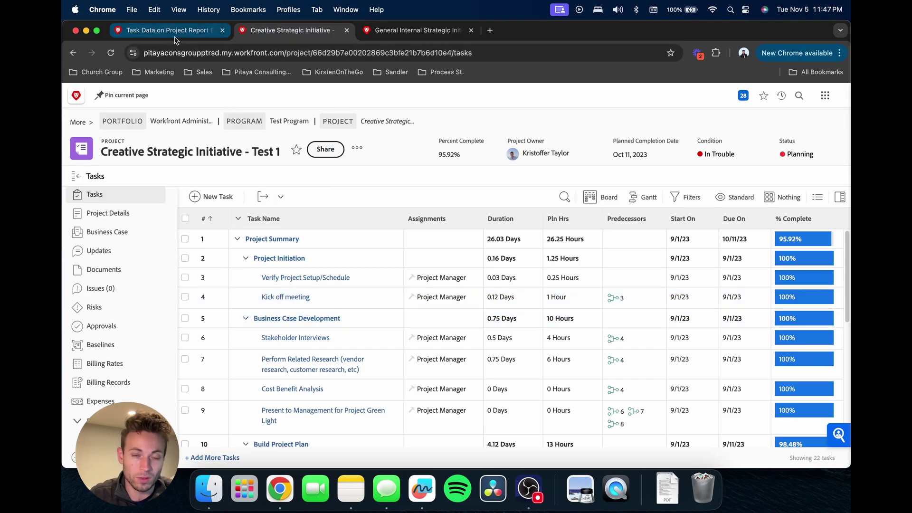
left_click(143, 30)
left_click(380, 159)
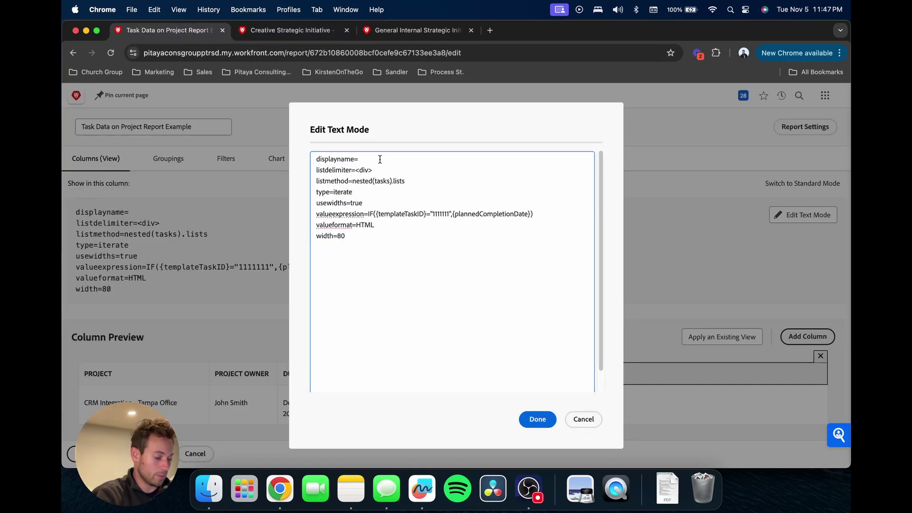
type("Kick o")
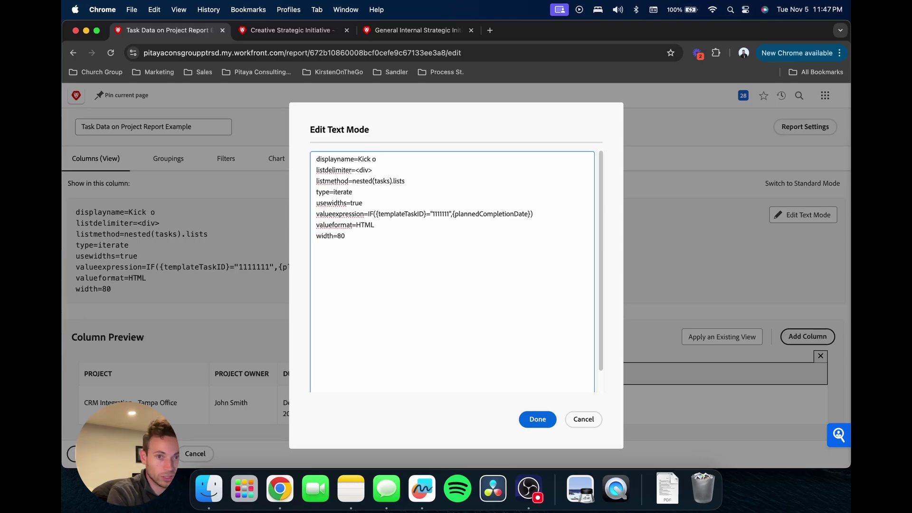
type("ff")
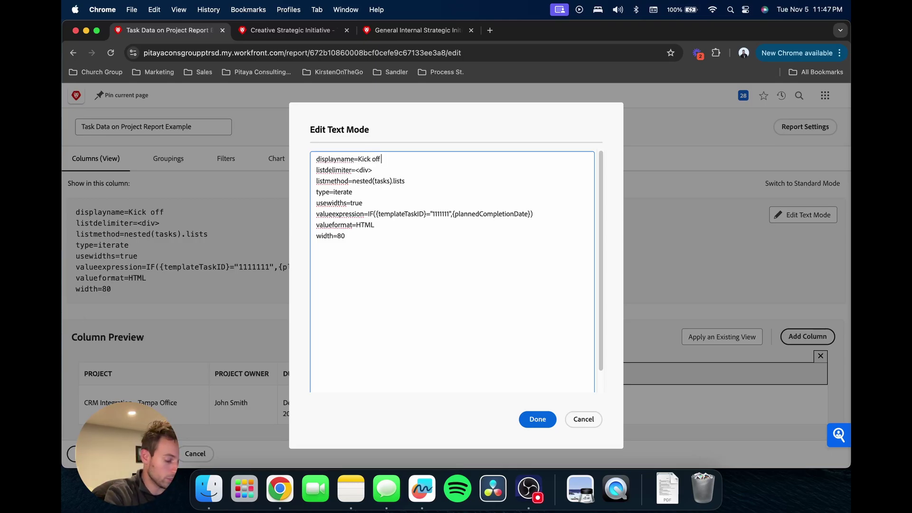
type(" Meeting")
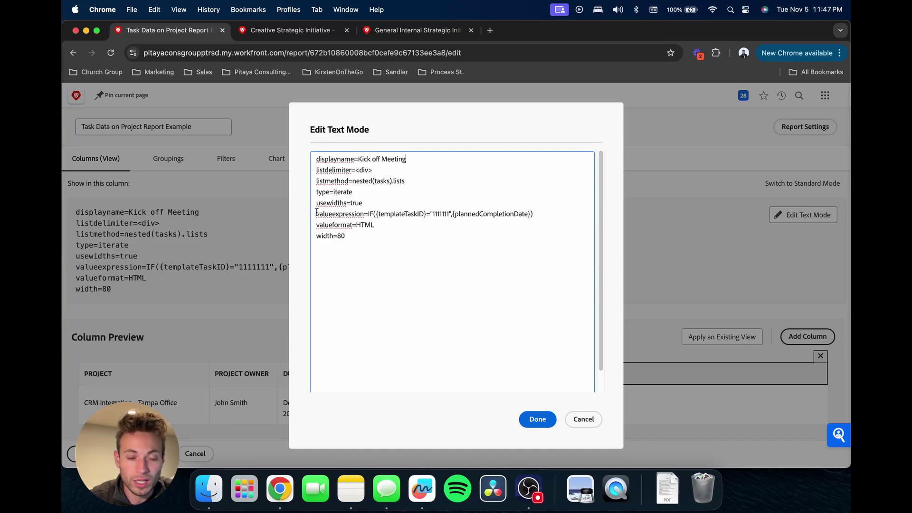
Select the placeholder task ID 1111111 and bring up the General Internal Strategic Initiative template
left_click_drag(317, 213, 551, 216)
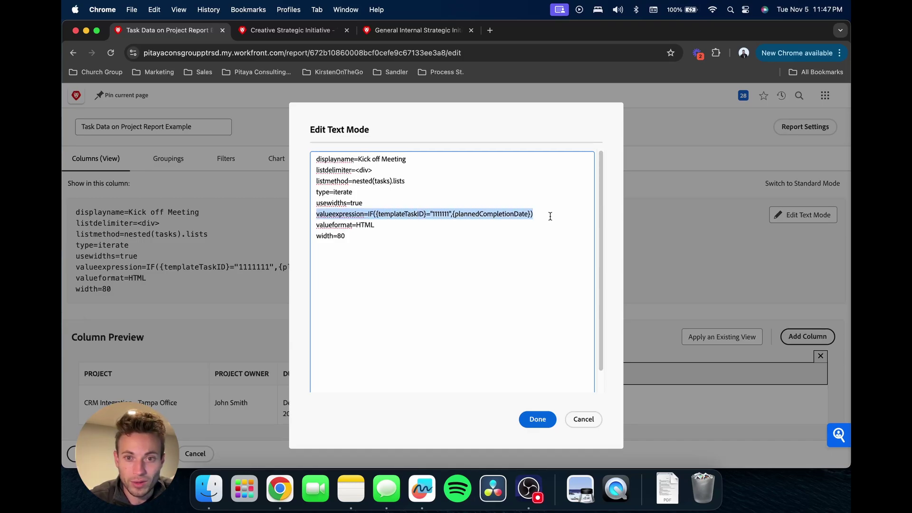
left_click(383, 215)
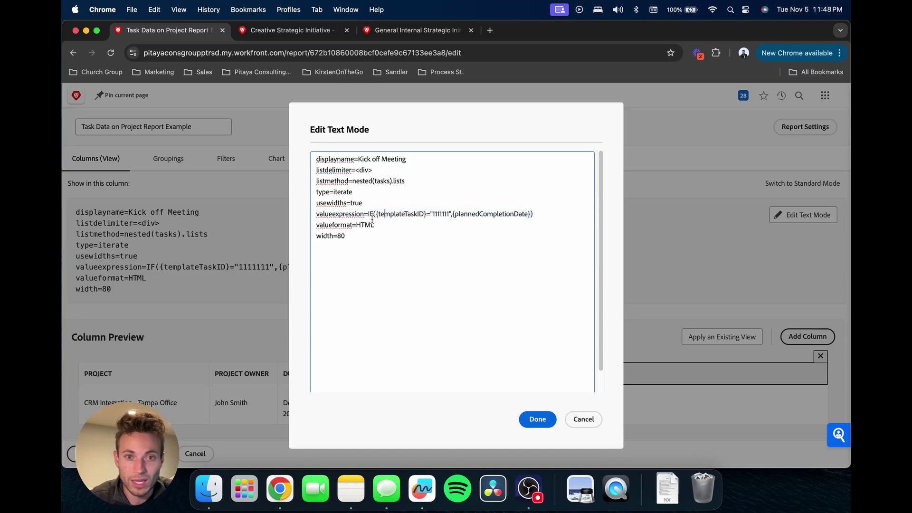
double_click(433, 215)
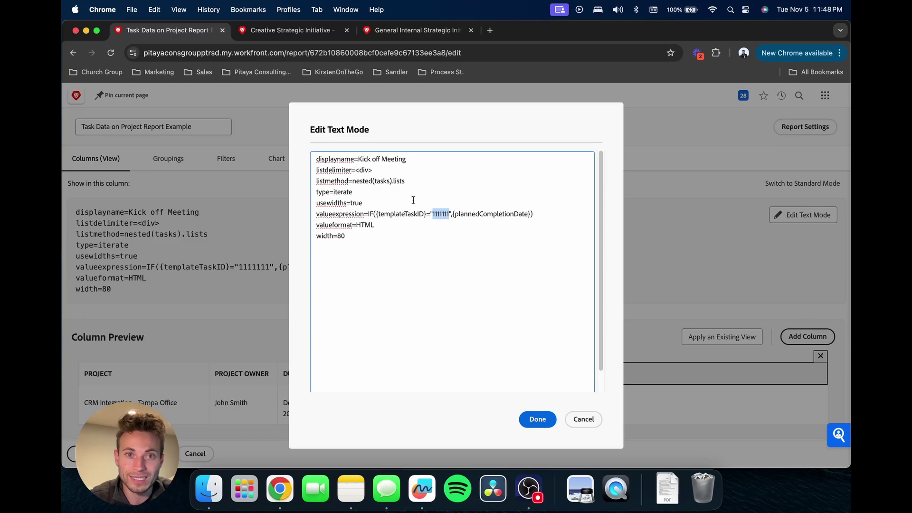
left_click(409, 32)
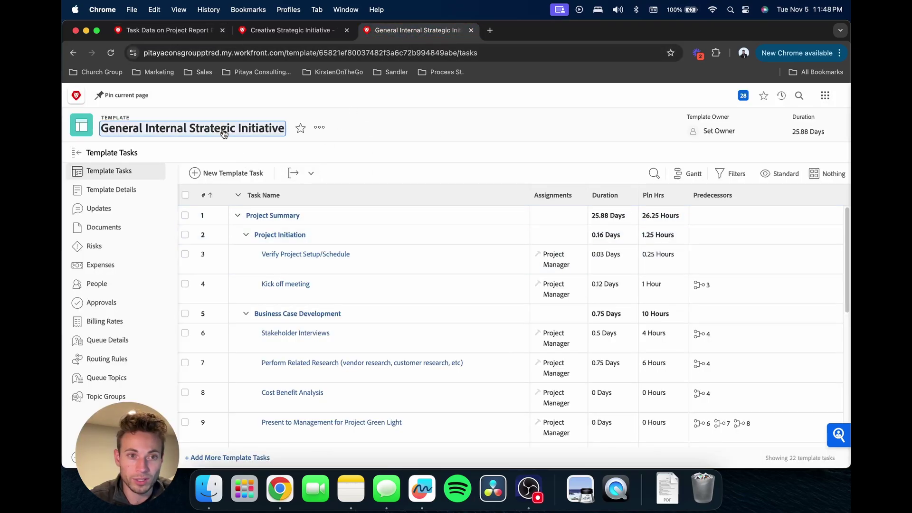
Replace placeholder 1111111 with the Kick off meeting template task's ID from its URL
left_click(284, 285)
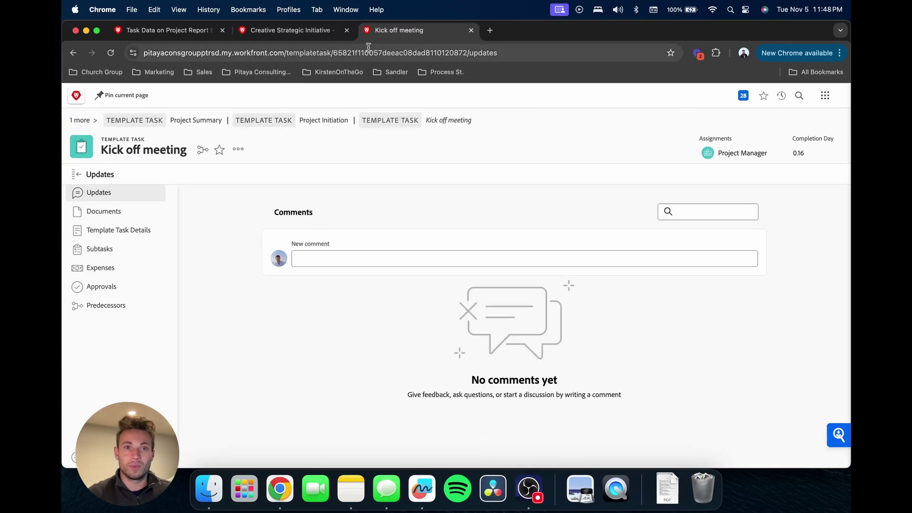
double_click(382, 52)
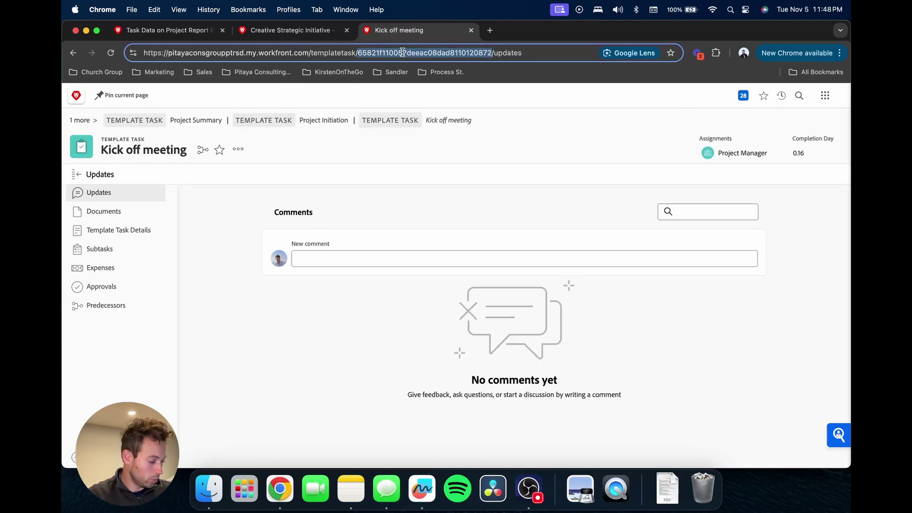
left_click(178, 31)
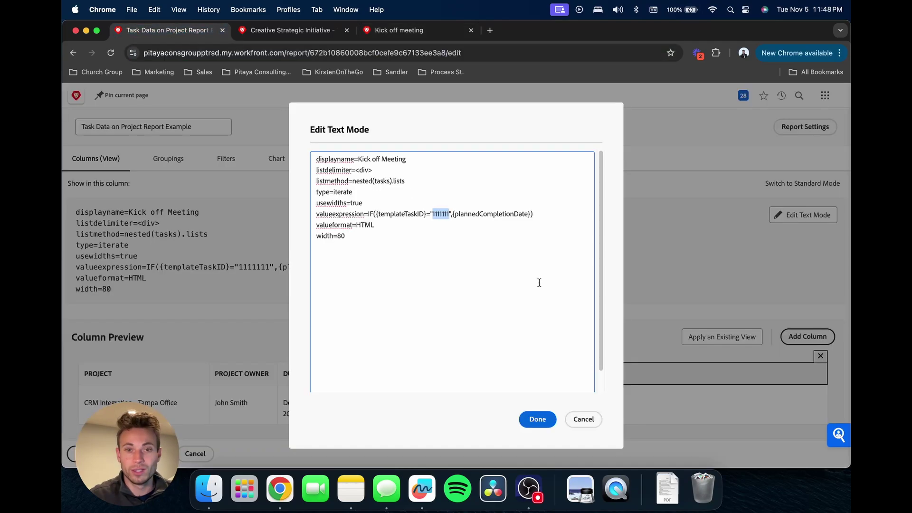
key("super+v")
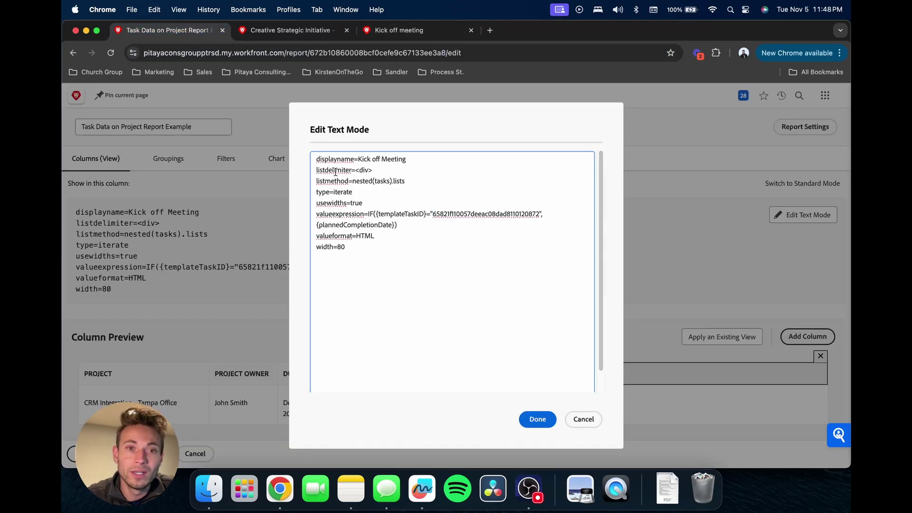
Move the usewidths=true line above width=80 in the column code
left_click_drag(369, 205, 314, 202)
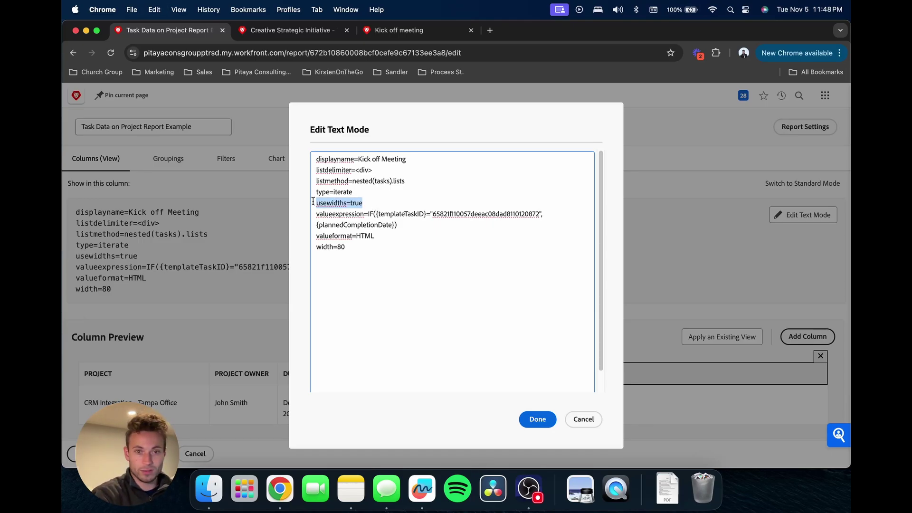
key("BackSpace")
key("BackSpace")
left_click(386, 227)
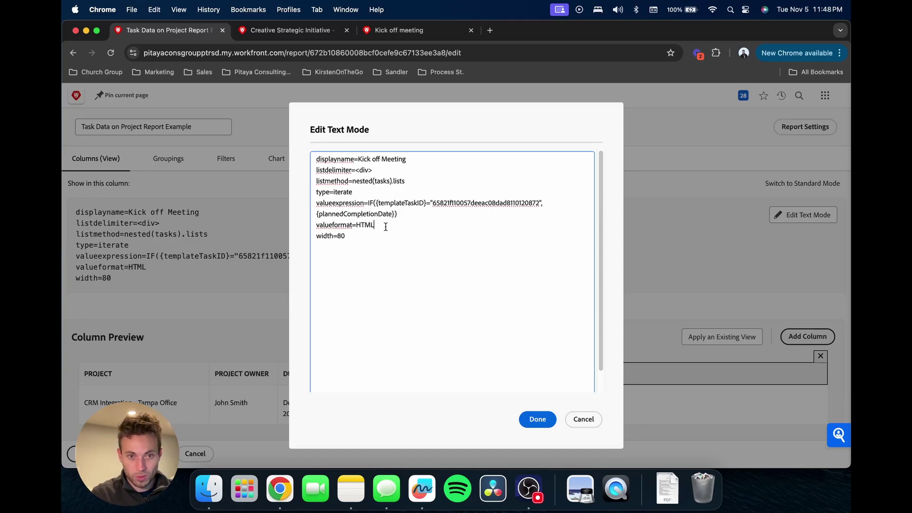
key("super+z")
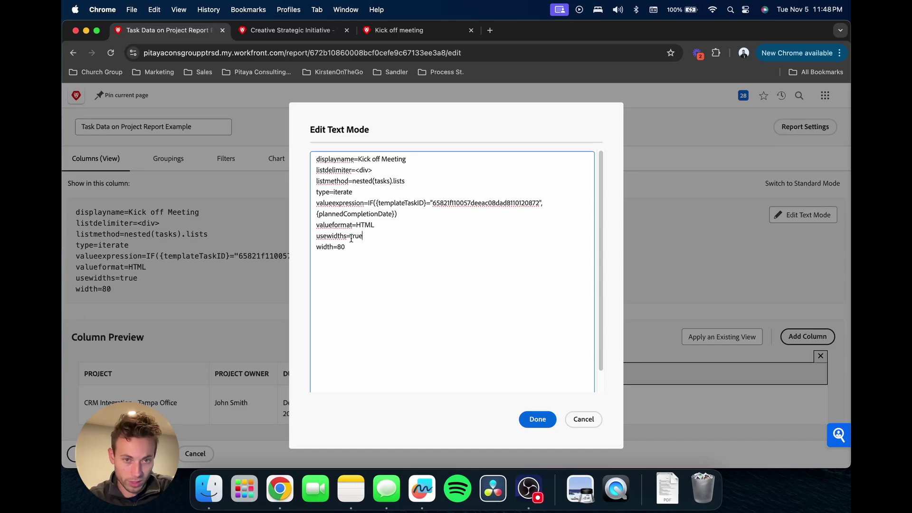
left_click_drag(351, 254, 313, 236)
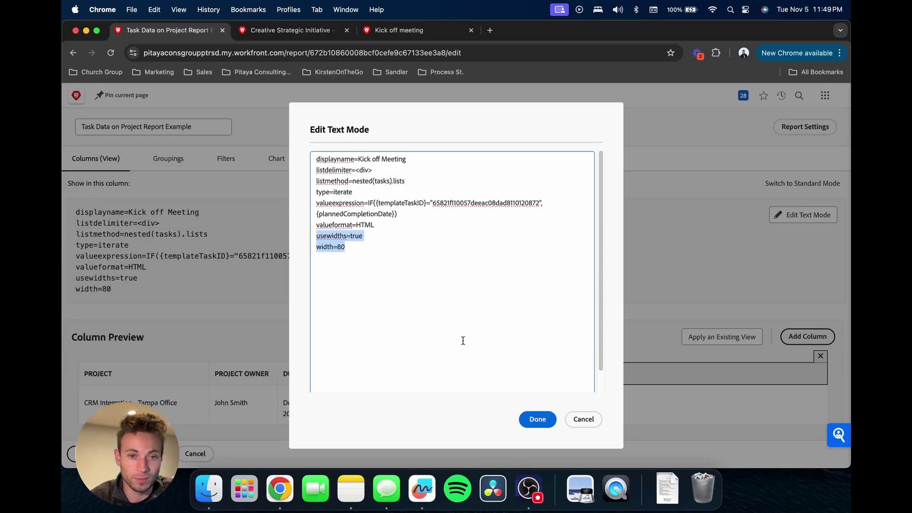
left_click(404, 291)
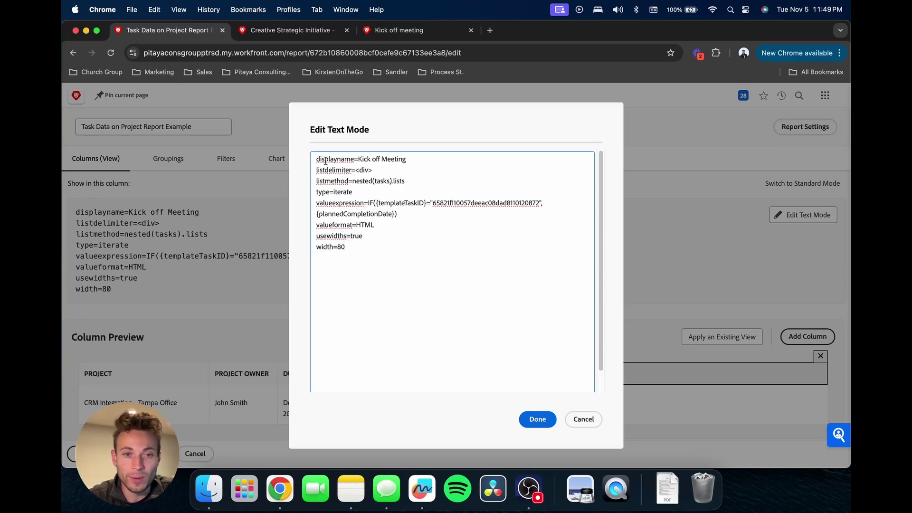
left_click_drag(319, 158, 400, 255)
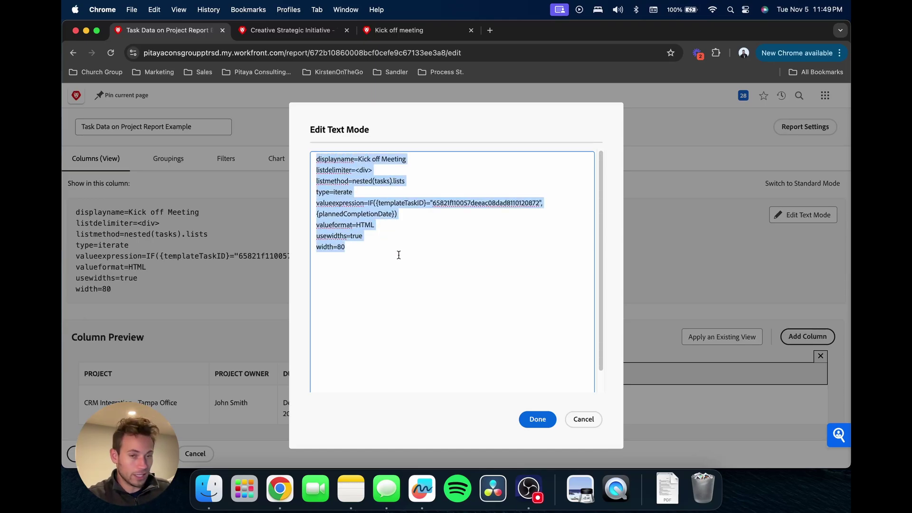
Apply the Kick off Meeting column code and move the column next to Project Owner
left_click(393, 245)
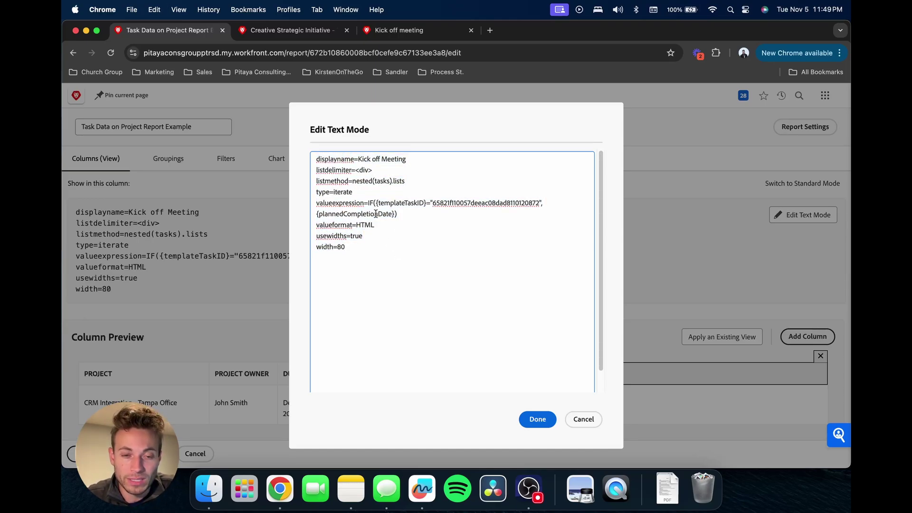
left_click(535, 418)
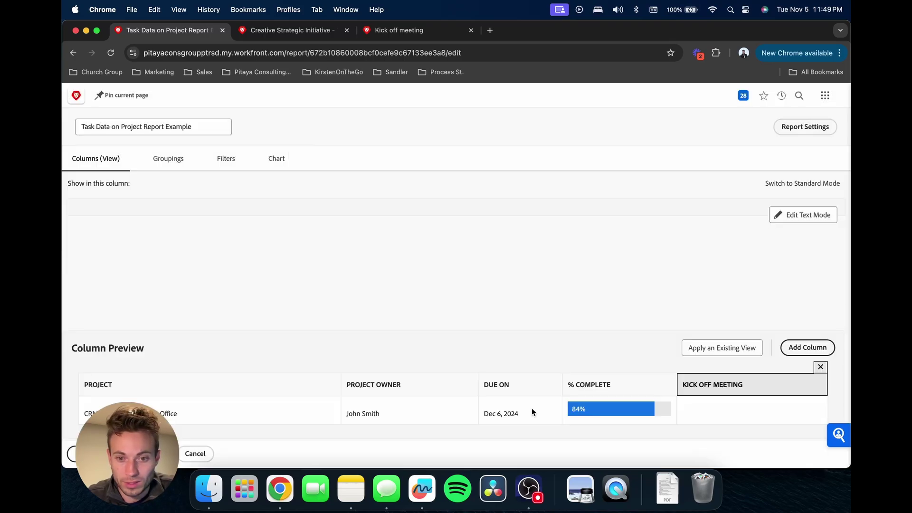
left_click_drag(733, 389, 479, 391)
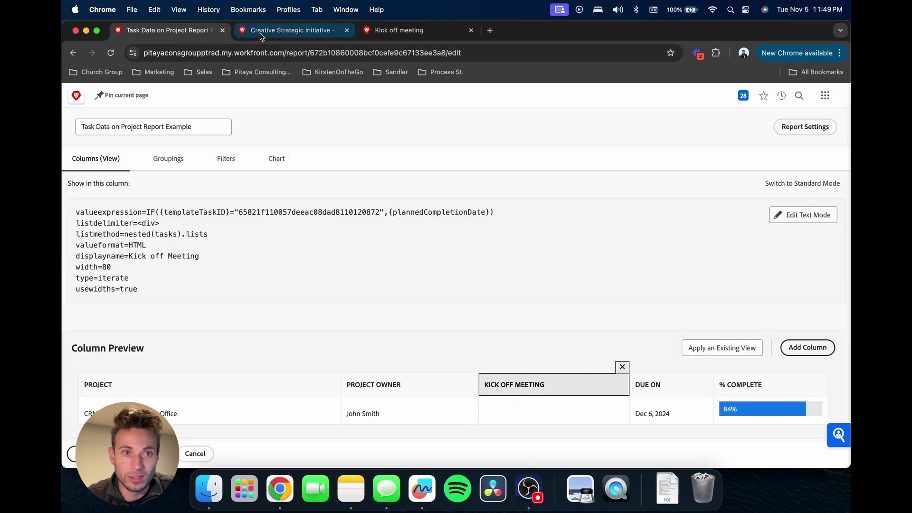
Review the Creative Strategic Initiative project's task list, then return to the report editor
left_click(287, 30)
scroll(344, 313, "down", 2)
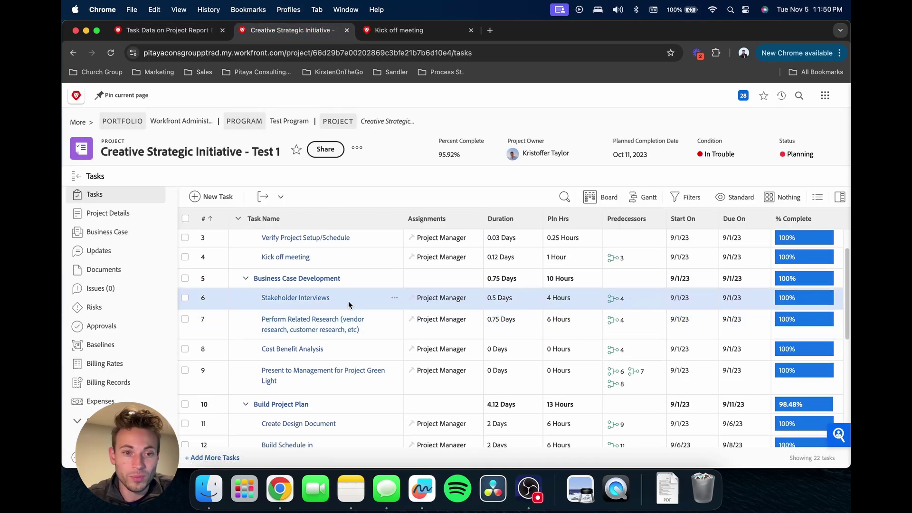
scroll(347, 302, "down", 1)
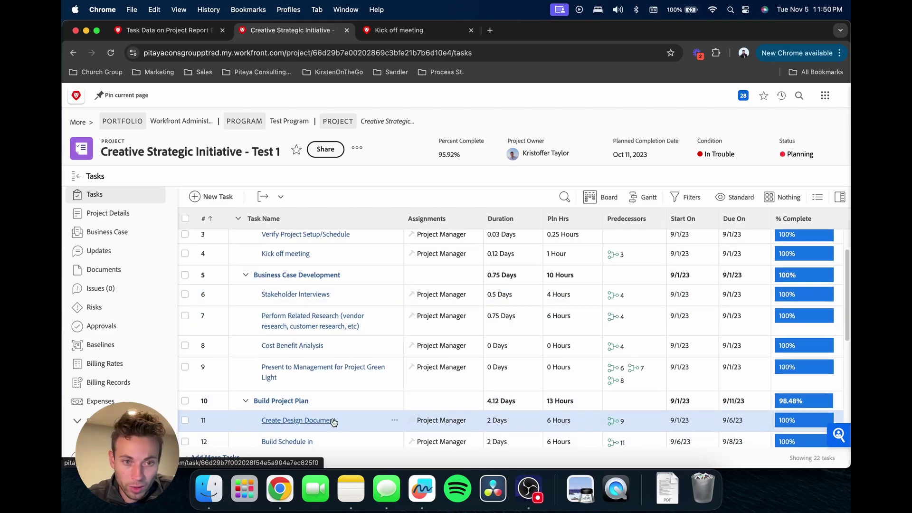
scroll(309, 371, "down", 1)
left_click(138, 31)
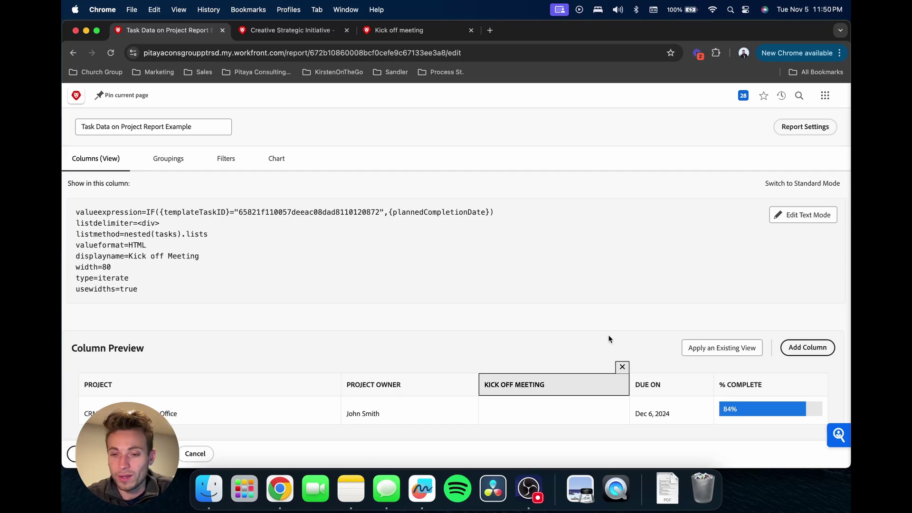
Add a text-mode column containing the Kick off Meeting definition, with its display name cleared
left_click(796, 351)
left_click(798, 184)
left_click(803, 215)
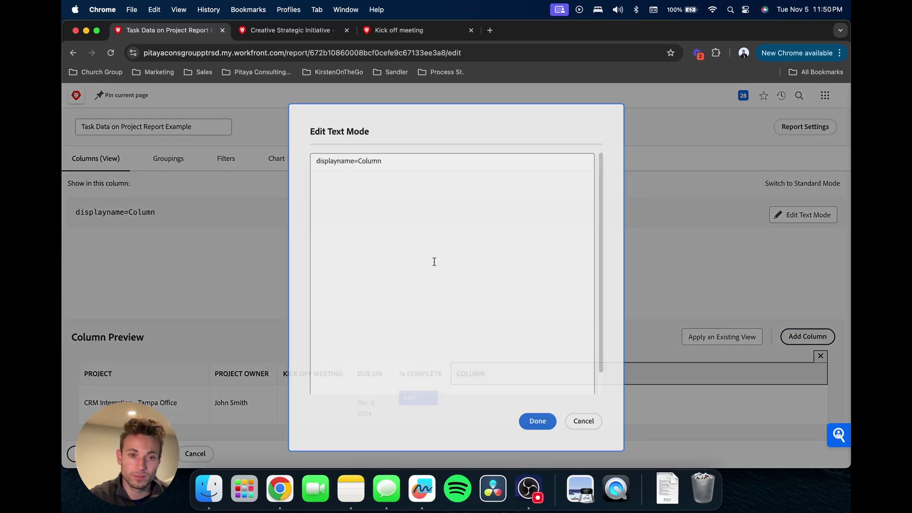
left_click(434, 260)
key("super+a")
key("super+v")
left_click_drag(414, 159, 359, 159)
key("BackSpace")
Set the new column's display name to the Stakeholder Interviews task title
left_click(397, 34)
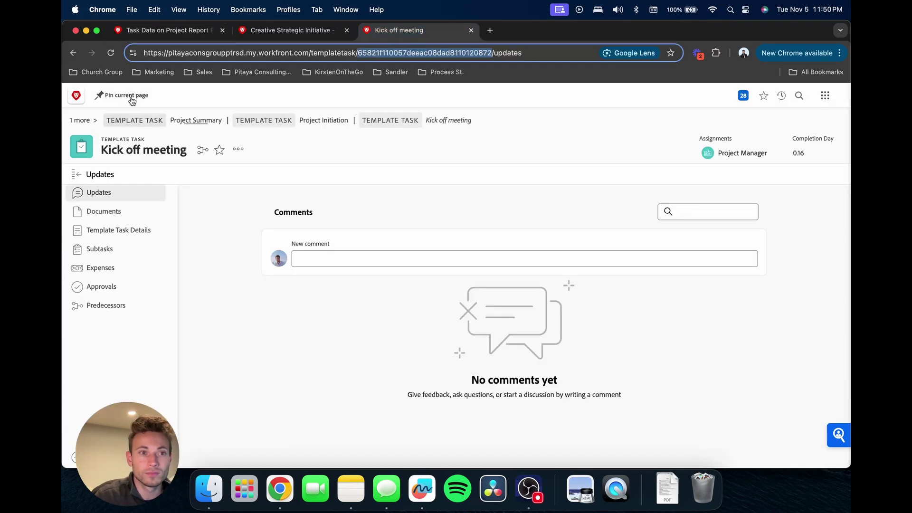
left_click(73, 53)
left_click(333, 333)
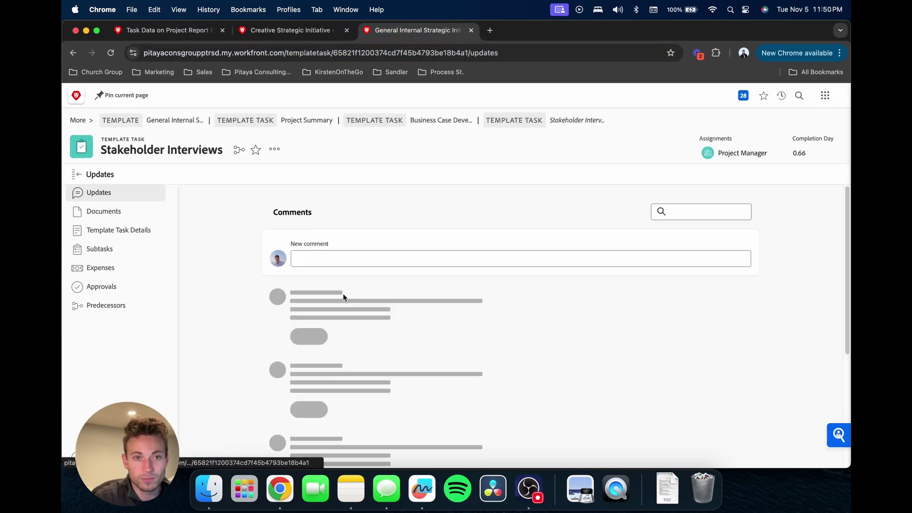
triple_click(190, 150)
key("super+c")
left_click(164, 30)
key("super+v")
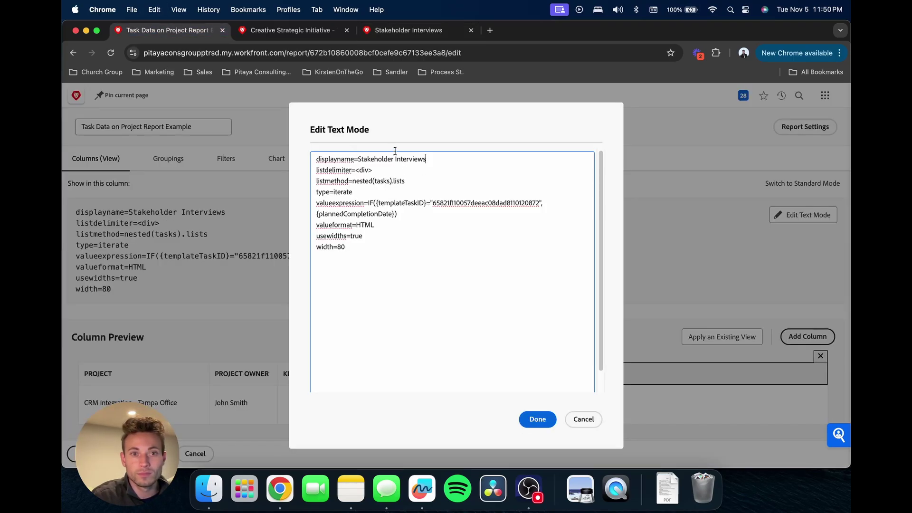
Replace the old task ID with the Stakeholder Interviews template task ID from its URL
left_click(409, 30)
left_click_drag(493, 52, 347, 54)
key("super+c")
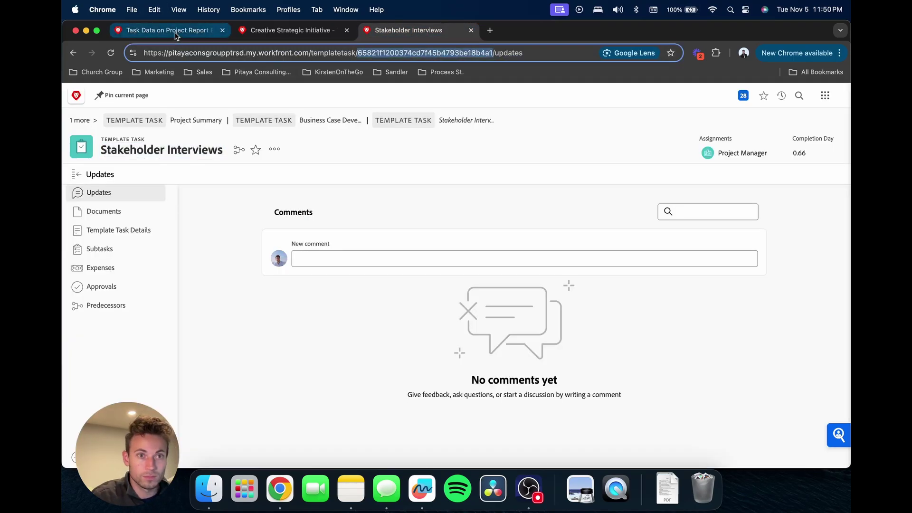
left_click(163, 30)
double_click(475, 203)
key("super+v")
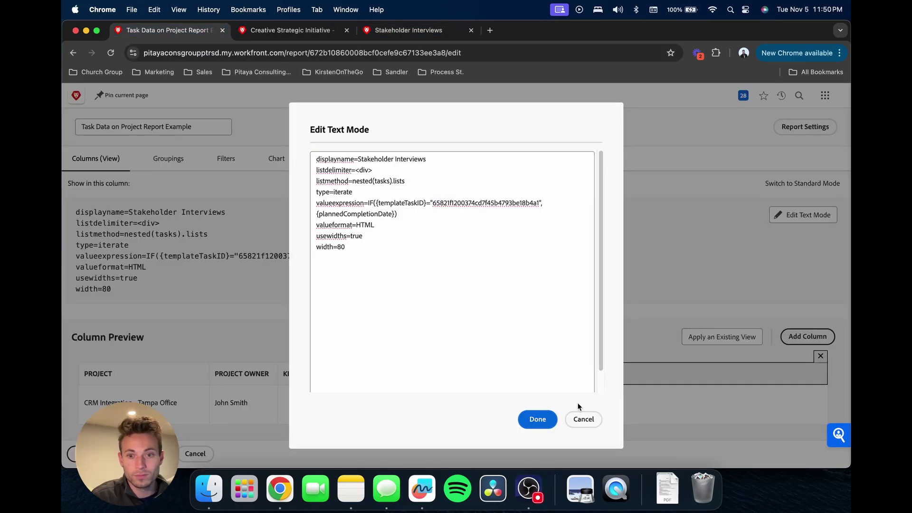
Apply Stakeholder Interviews beside Kick off Meeting, add another blank column, and copy its definition
left_click(537, 419)
left_click_drag(727, 389, 539, 379)
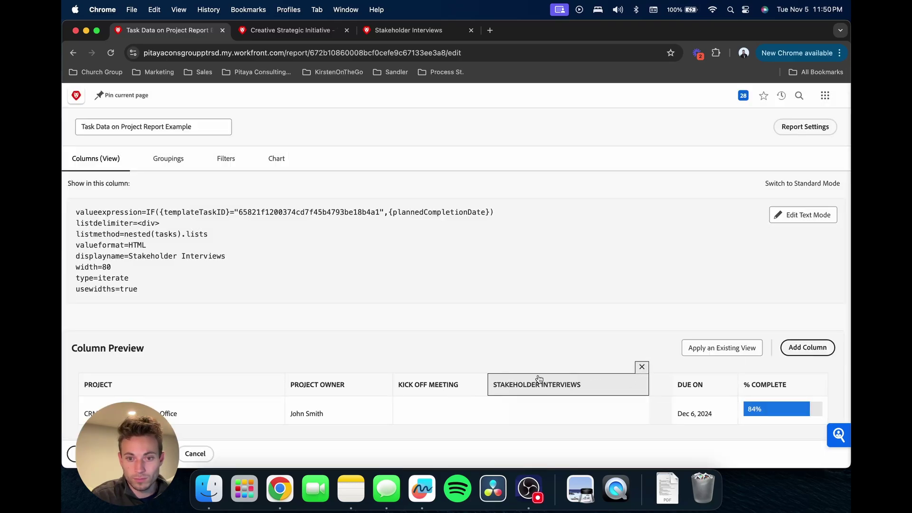
left_click(807, 347)
left_click(413, 374)
left_click(803, 215)
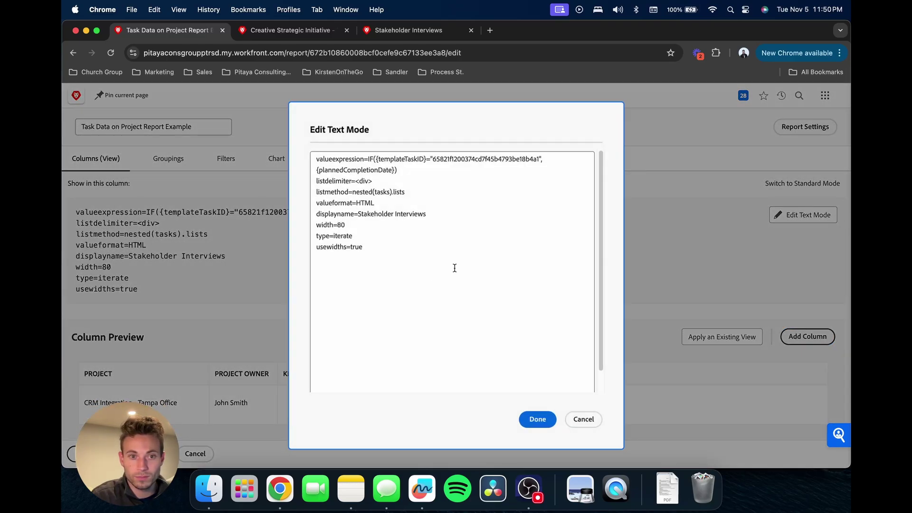
key("super+a")
Add a new blank column in text mode and paste the copied column definition into it
left_click(584, 420)
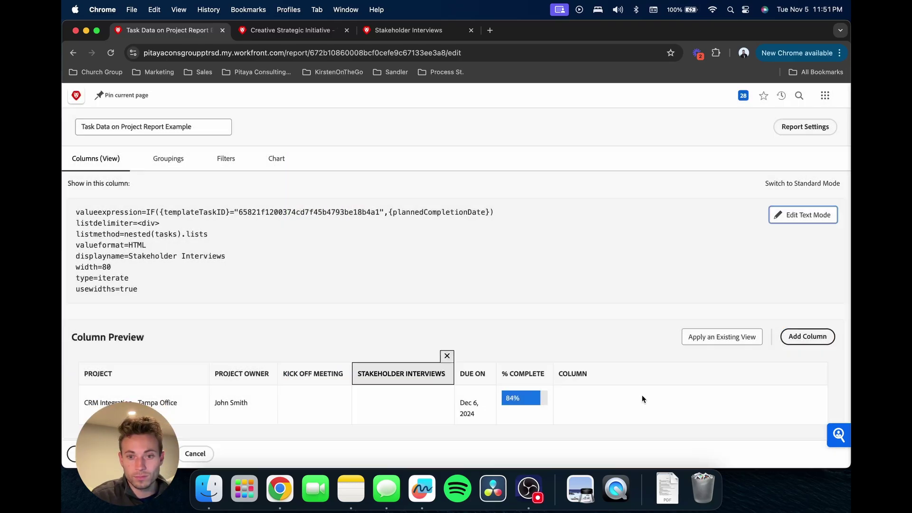
left_click(643, 395)
left_click(804, 183)
left_click(803, 215)
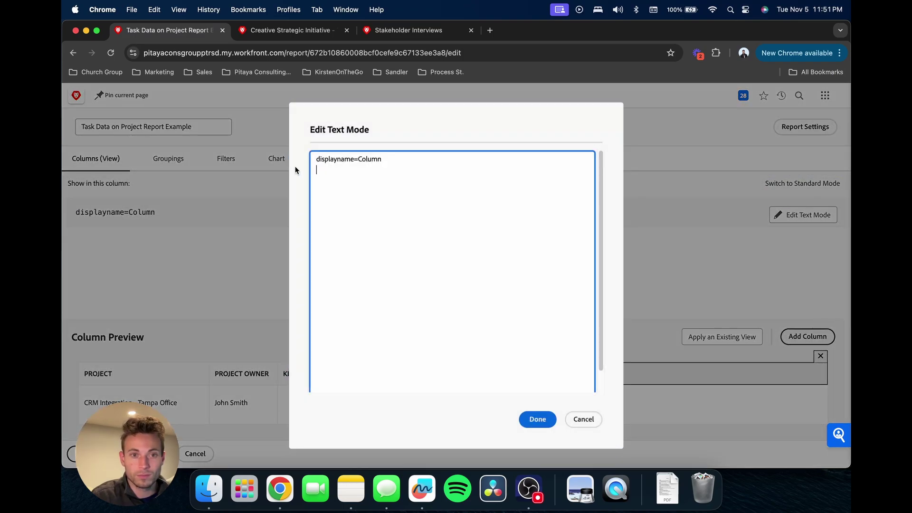
key("super+a")
key("super+v")
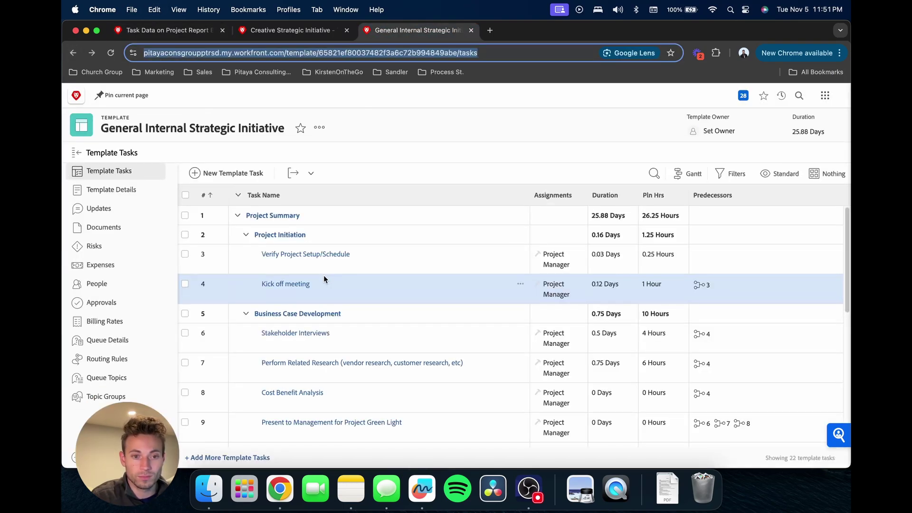
scroll(324, 275, "down", 3)
Replace the Stakeholder Interviews display name with 'Create Design Document', copied from the template task
left_click(306, 421)
triple_click(182, 151)
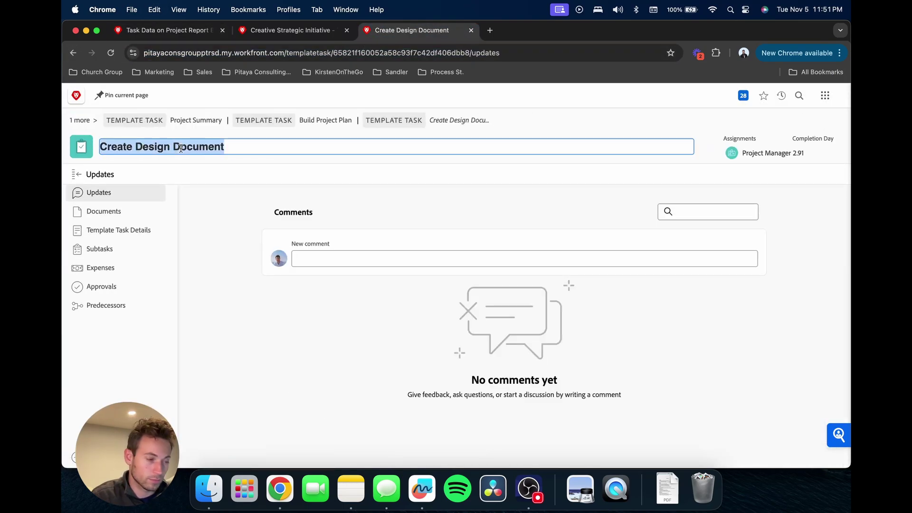
key("super+c")
key("super+1")
left_click_drag(359, 215, 437, 217)
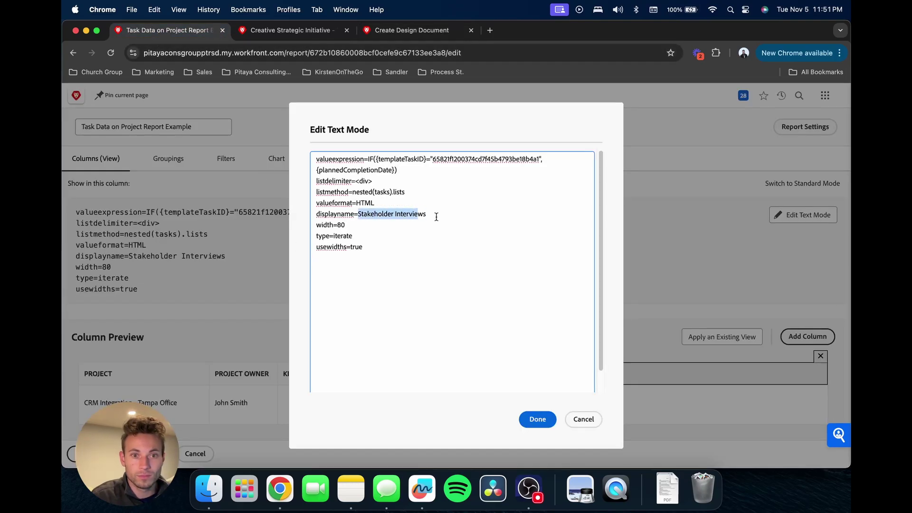
key("super+v")
Swap in the Create Design Document template task ID and apply the column definition
key("super+3")
left_click(393, 51)
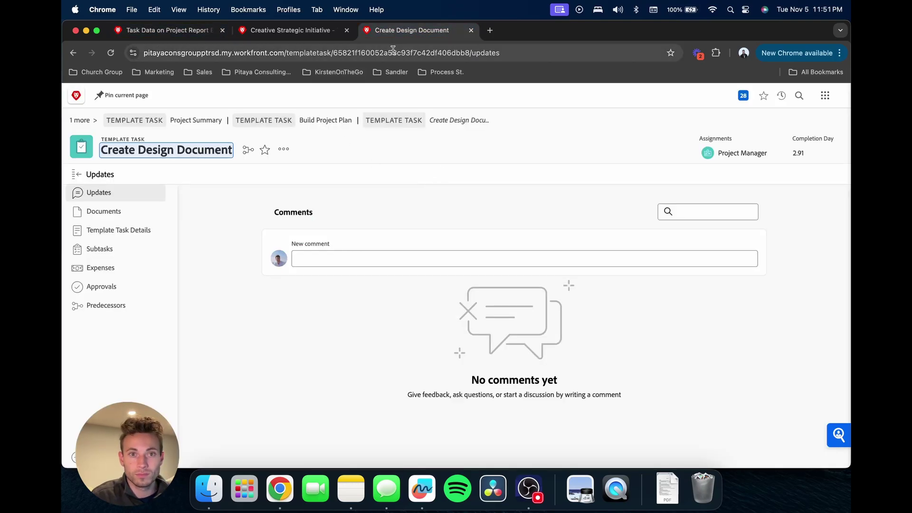
double_click(393, 51)
key("super+c")
key("super+1")
double_click(489, 160)
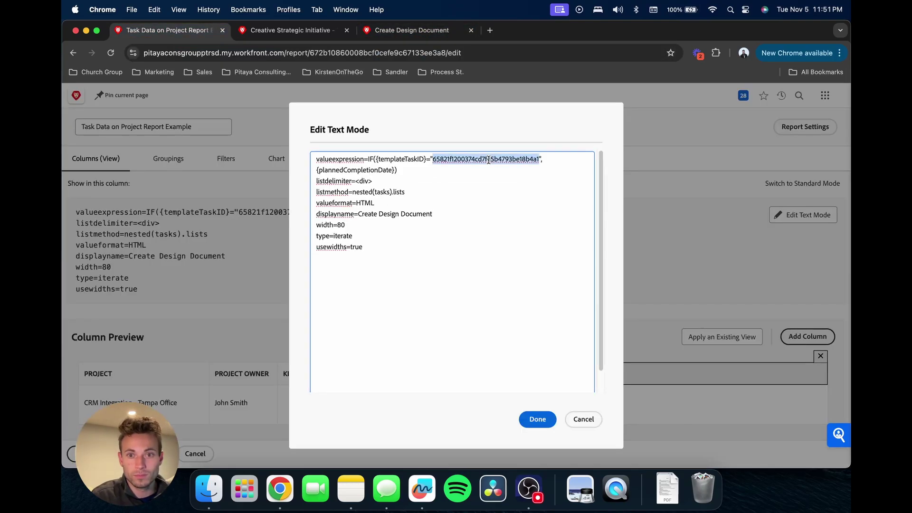
key("super+v")
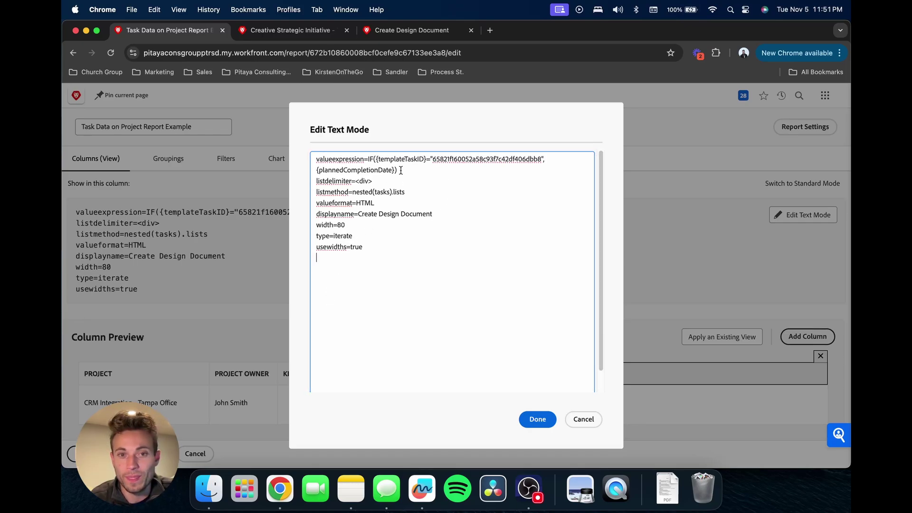
left_click(538, 419)
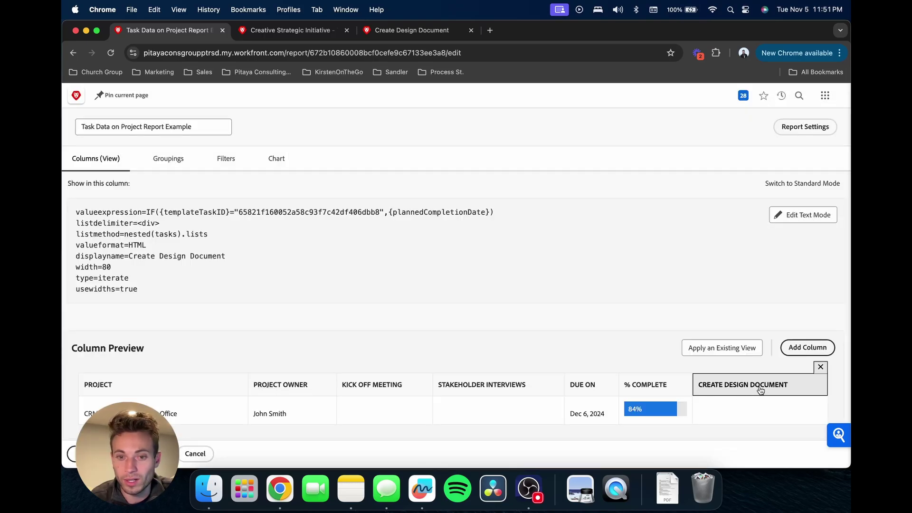
Move Create Design Document just before Due On and narrow the Stakeholder Interviews column
left_click_drag(760, 389, 631, 394)
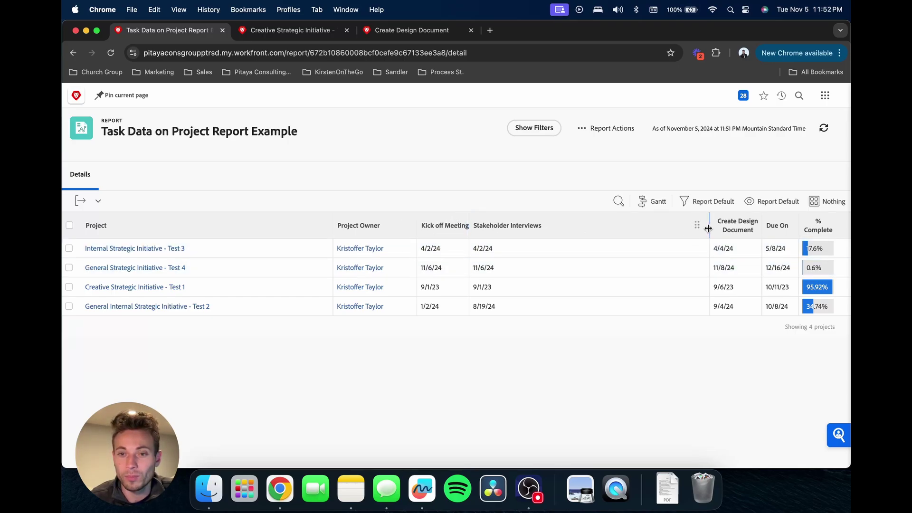
left_click_drag(708, 229, 580, 230)
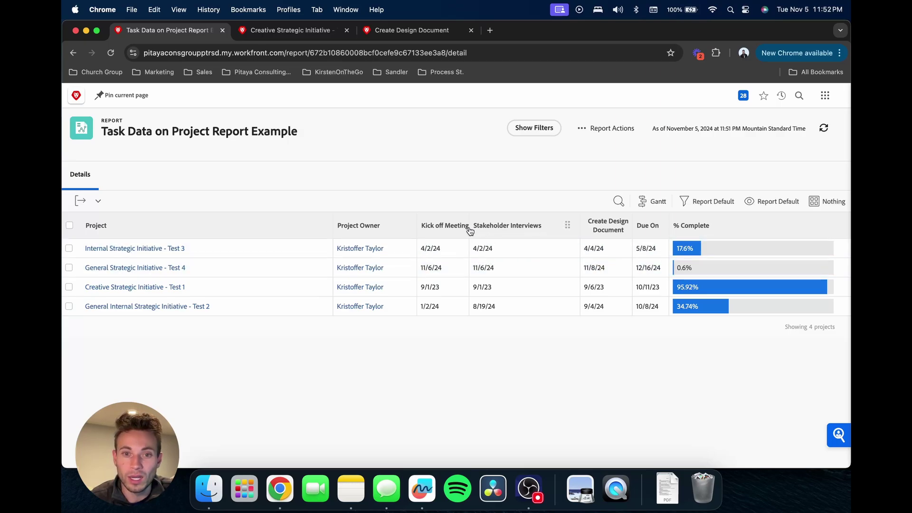
left_click_drag(468, 227, 494, 238)
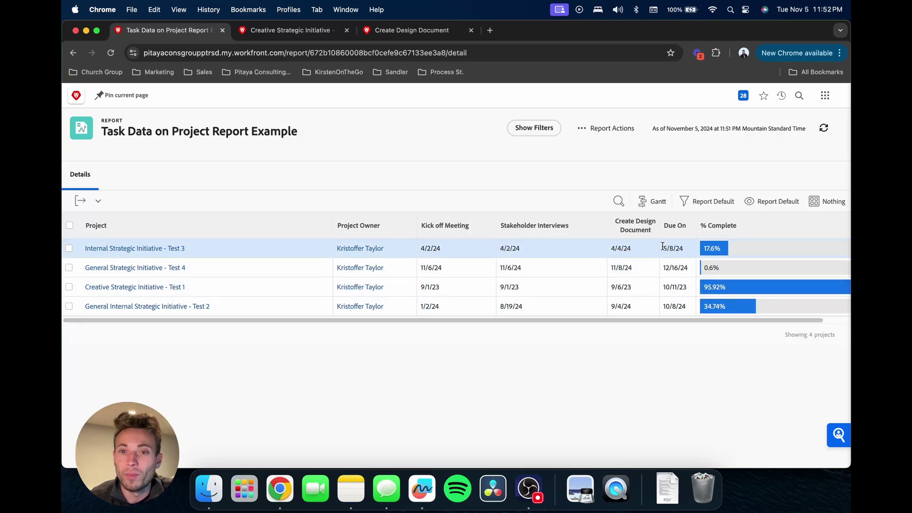
left_click_drag(608, 232, 593, 227)
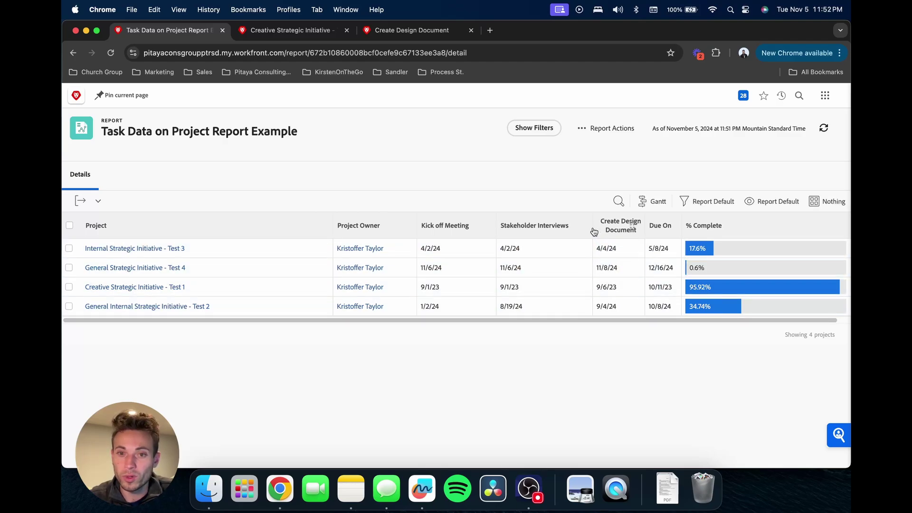
Adjust the Stakeholder Interviews header border to narrow that column a little more
left_click_drag(590, 228, 642, 227)
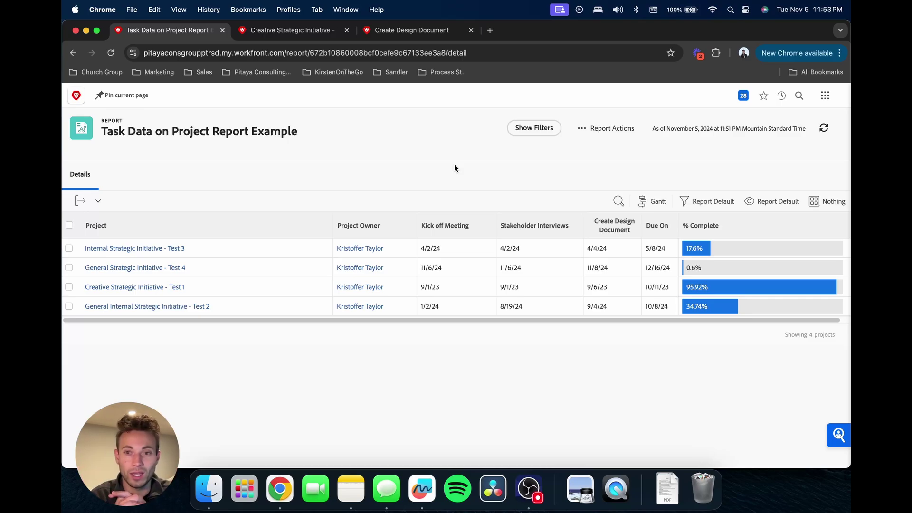
left_click(612, 127)
left_click(612, 149)
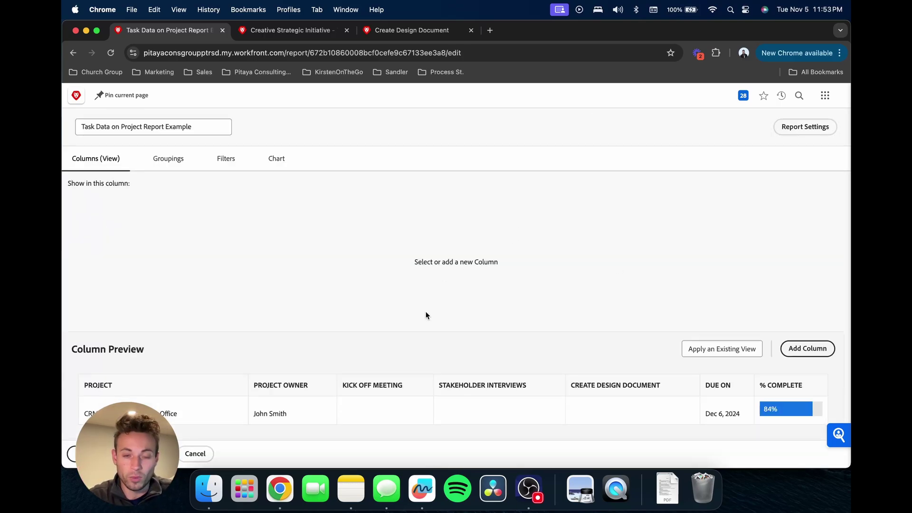
left_click(401, 385)
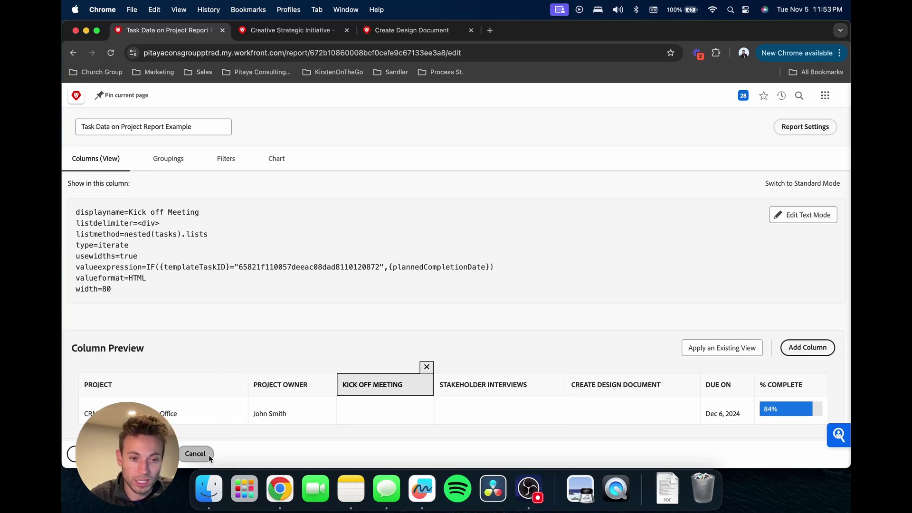
left_click(196, 454)
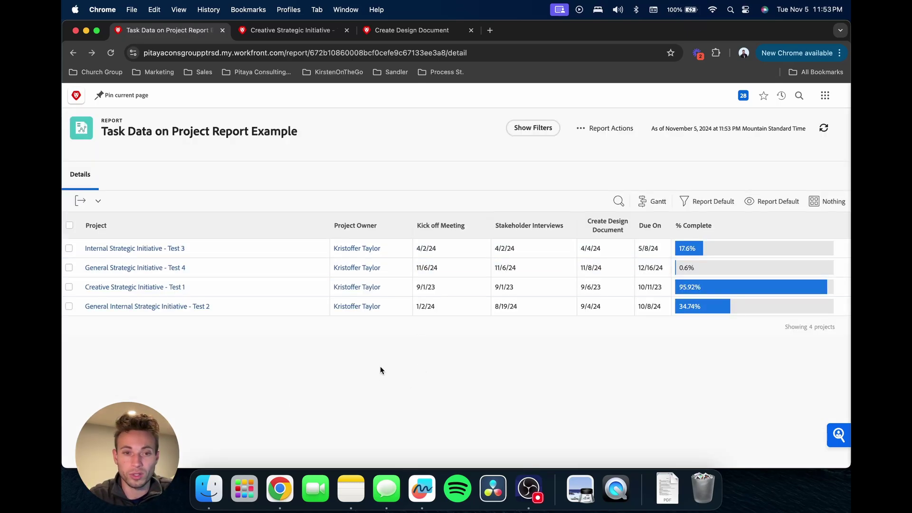